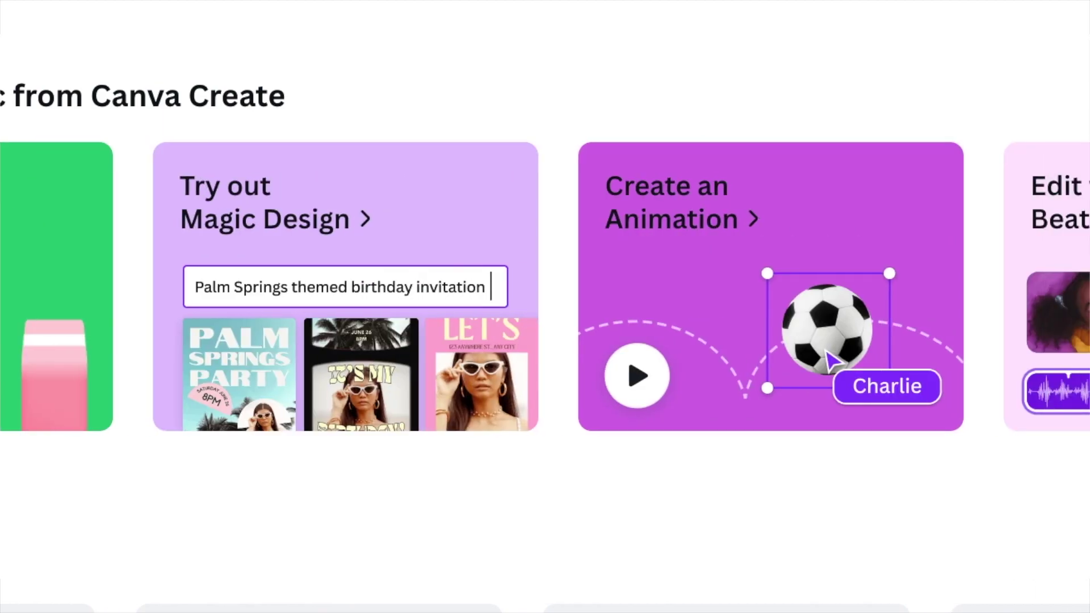
# - Scroll through the Canva Create showcase carousel and open the 'Try out Magic Design' card
pyautogui.hscroll(2, 545, 287)
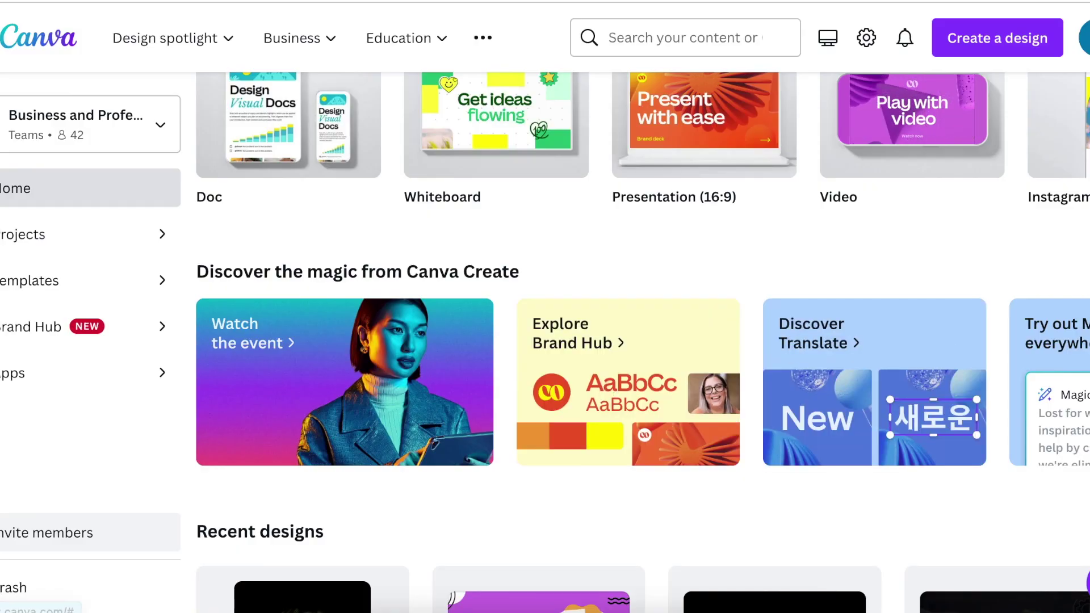
pyautogui.hscroll(3, 640, 409)
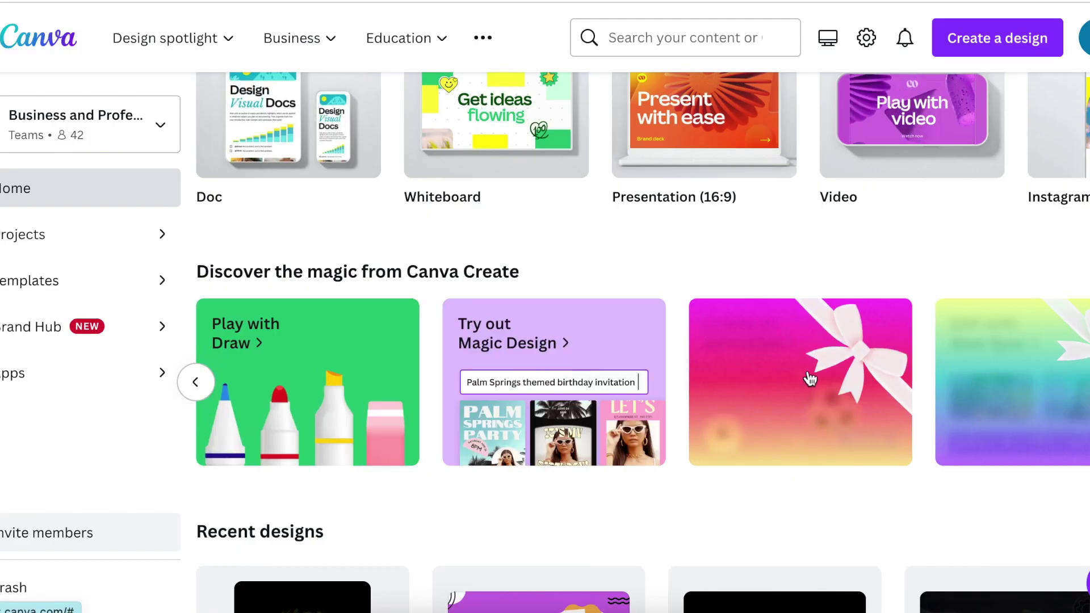
pyautogui.hscroll(2, 717, 421)
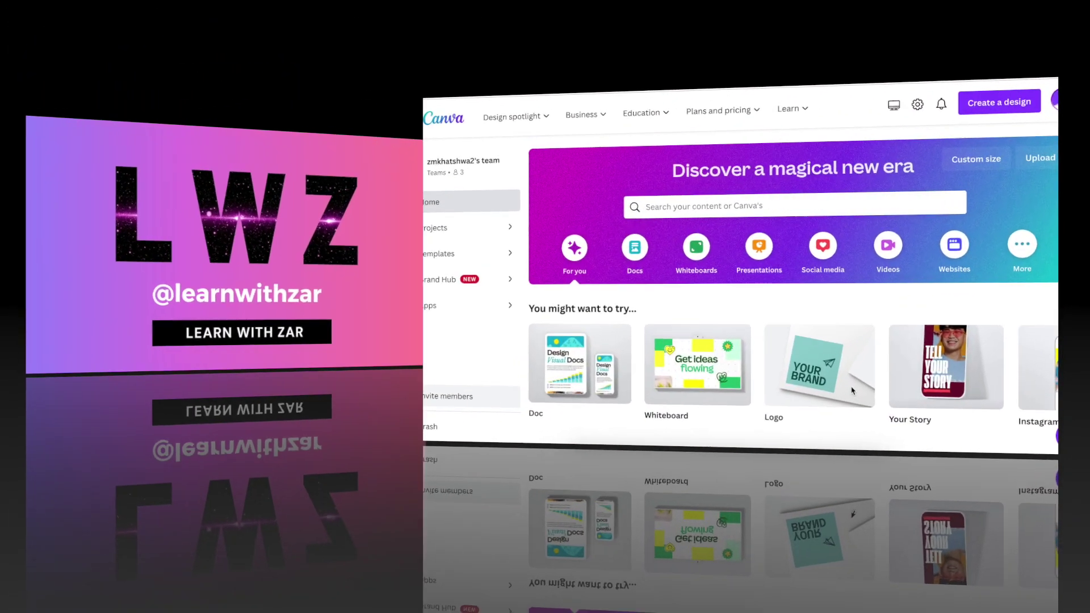
pyautogui.scroll(-5, 852, 391)
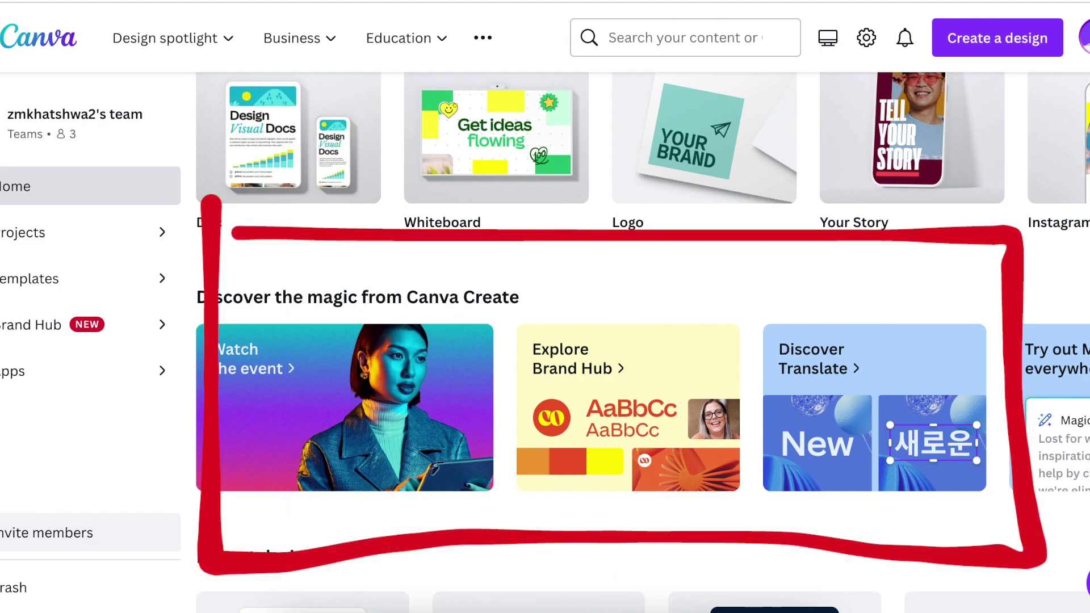
pyautogui.hscroll(5, 502, 405)
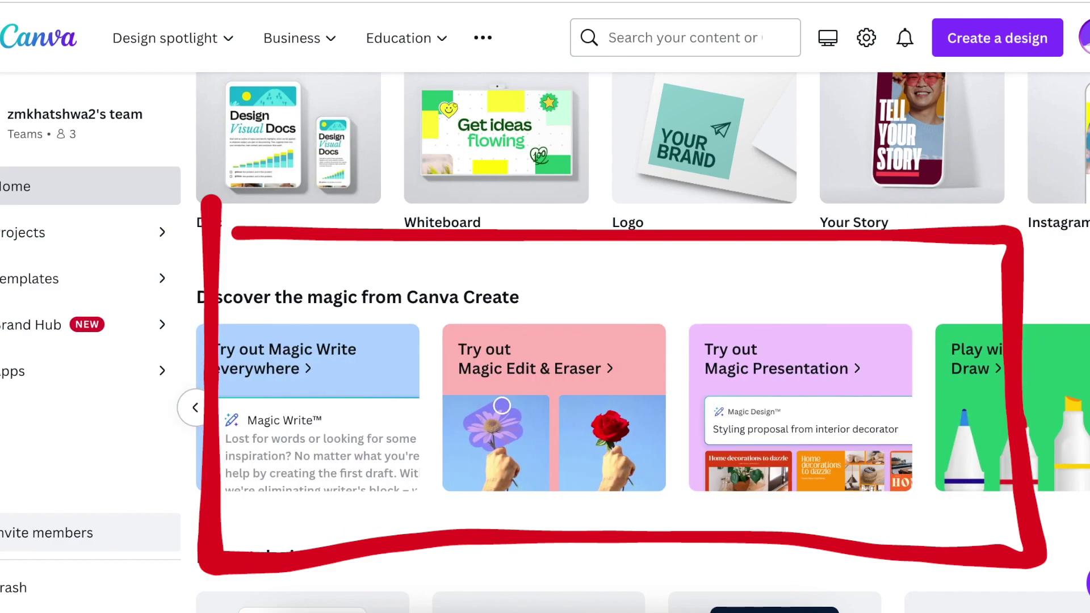
pyautogui.hscroll(5, 502, 406)
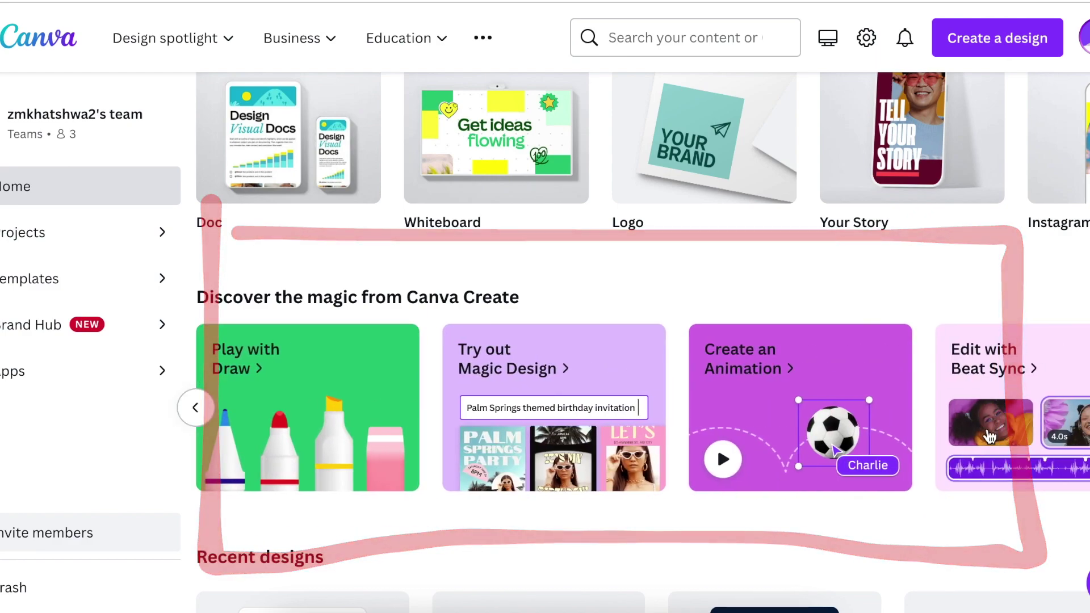
pyautogui.click(559, 419)
# - Upload a portrait photo to Magic Design by dragging it onto Choose files
pyautogui.scroll(-3, 855, 328)
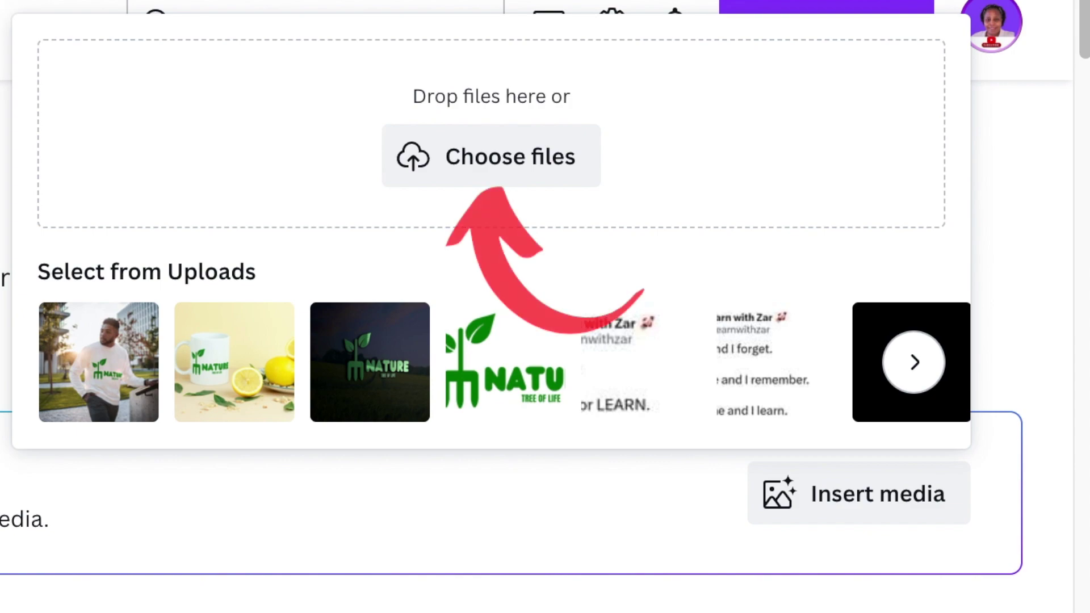
pyautogui.moveTo(360, 277); pyautogui.dragTo(514, 171)
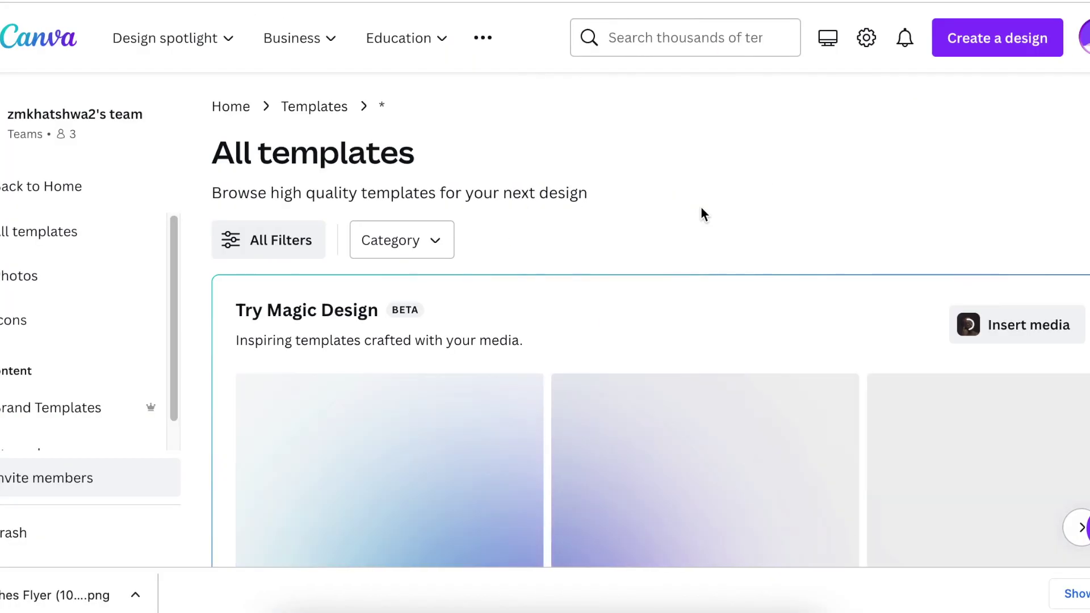
pyautogui.scroll(-1, 257, 283)
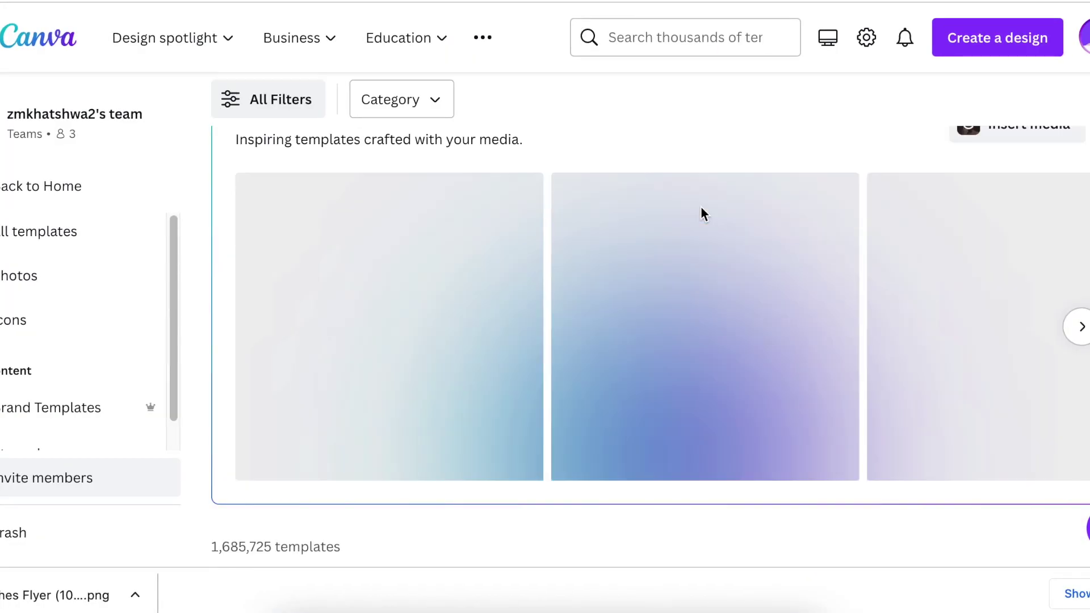
pyautogui.scroll(-2, 700, 206)
pyautogui.scroll(5, 700, 206)
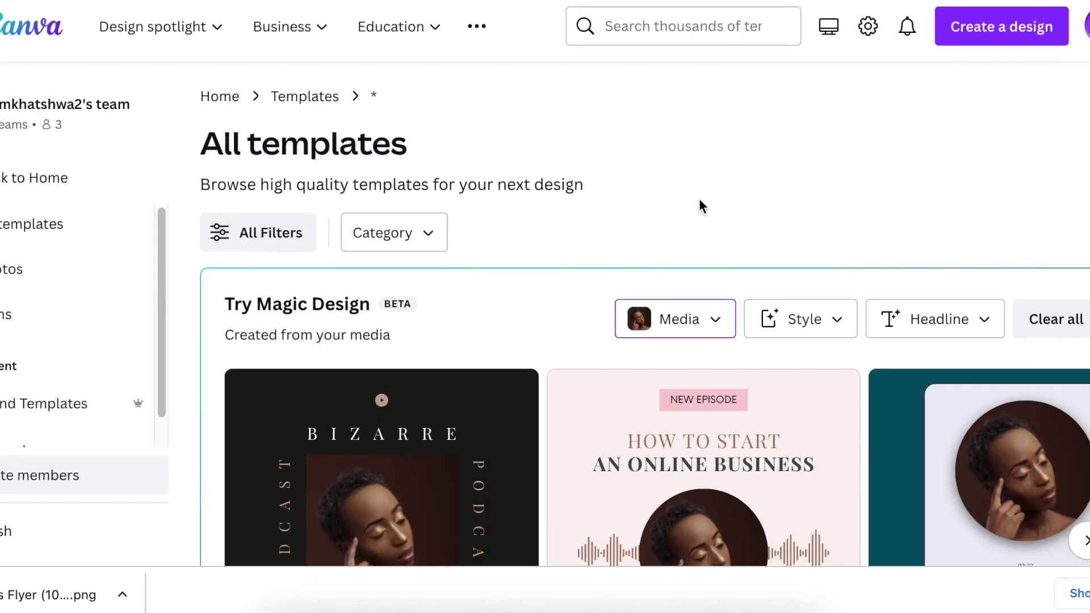
pyautogui.scroll(-1, 701, 196)
pyautogui.scroll(-1, 701, 203)
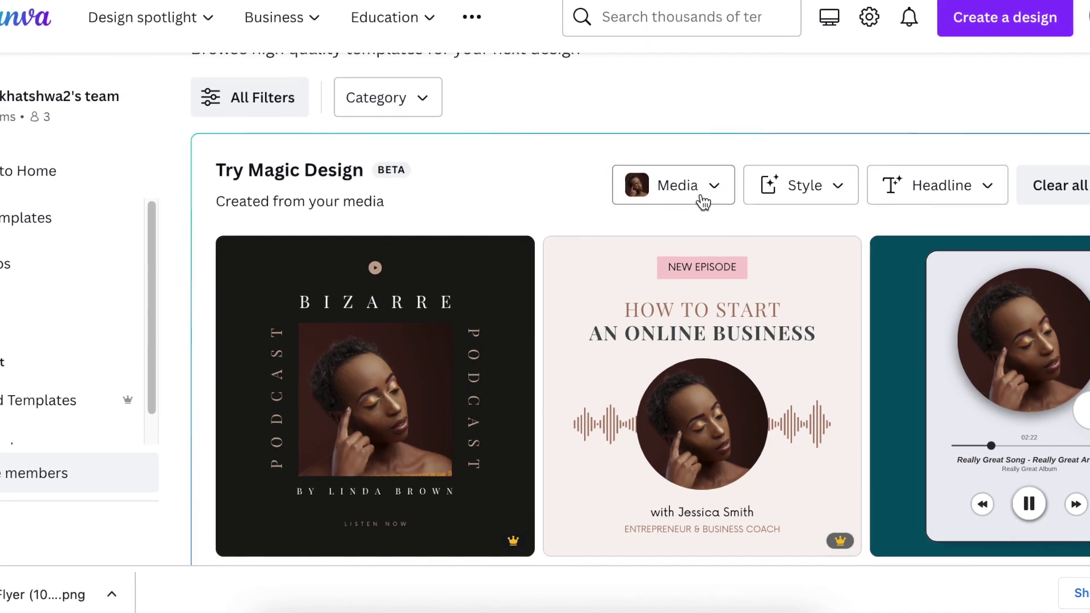
# - Review the Style, Headline and Media options for the generated designs
pyautogui.click(829, 193)
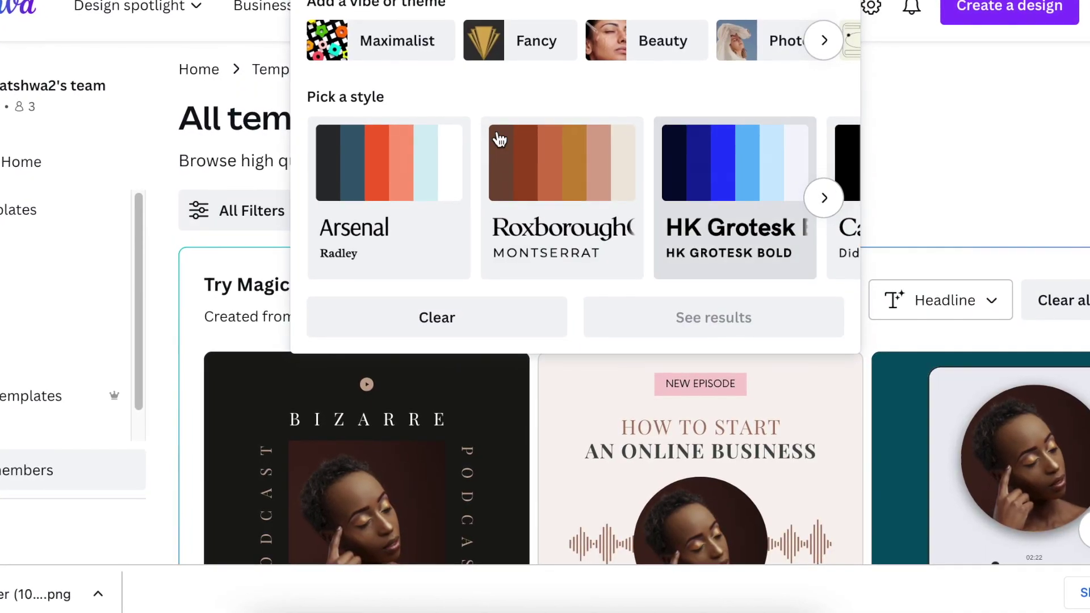
pyautogui.click(928, 298)
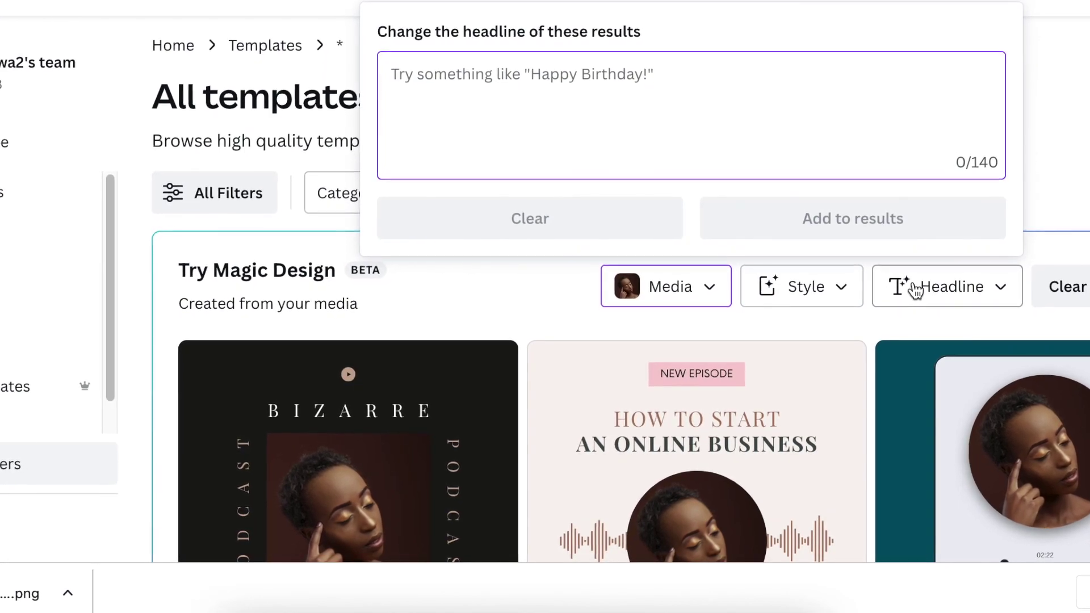
pyautogui.click(698, 284)
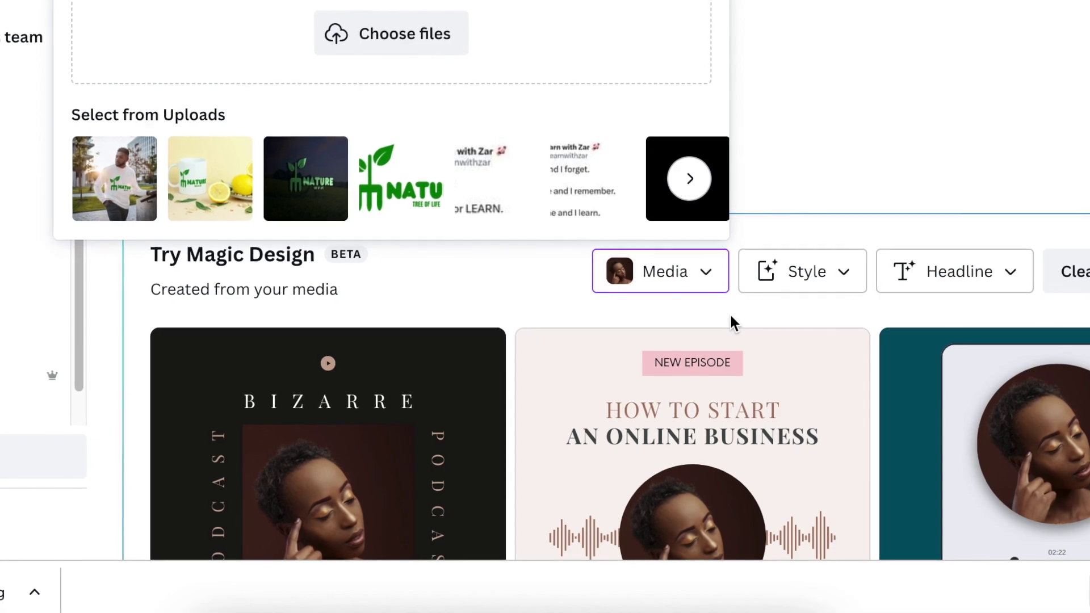
pyautogui.click(889, 382)
# - Preview the Music Player Instagram Post template, then close it and return Home
pyautogui.click(881, 376)
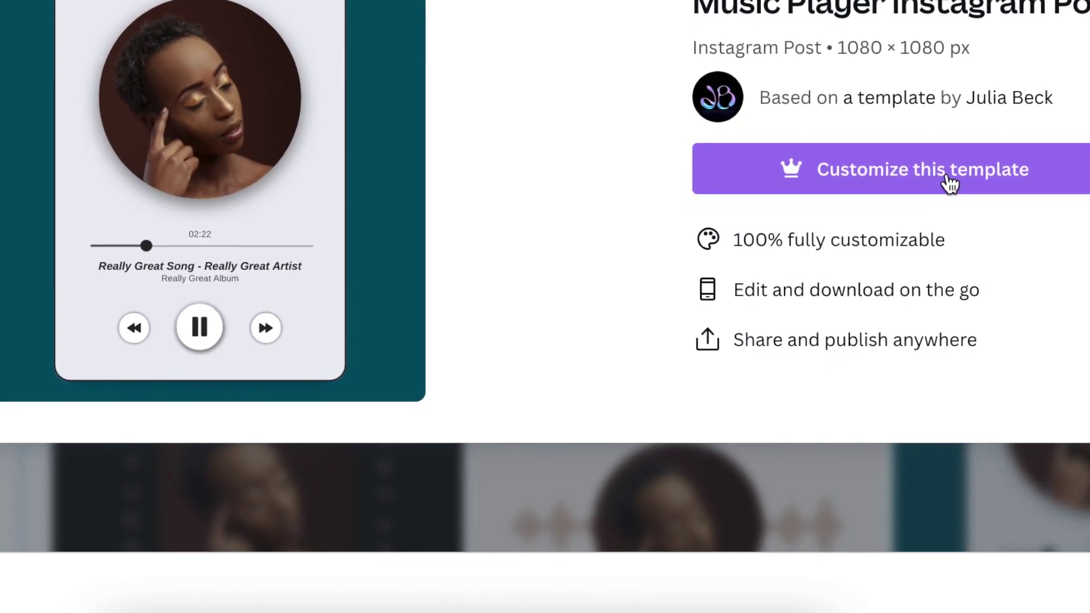
pyautogui.click(946, 182)
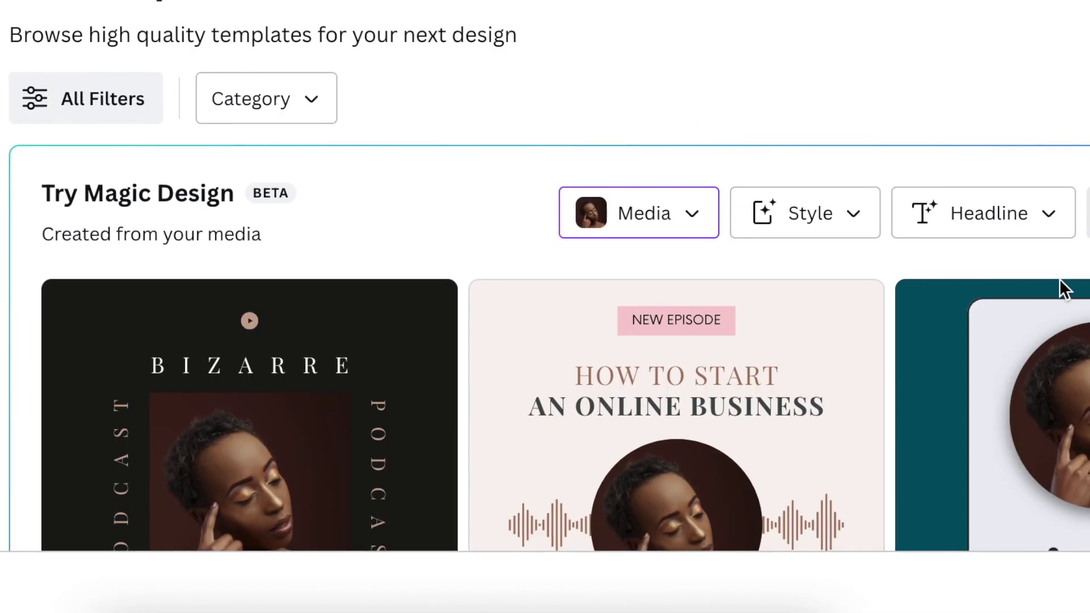
pyautogui.hscroll(5, 545, 344)
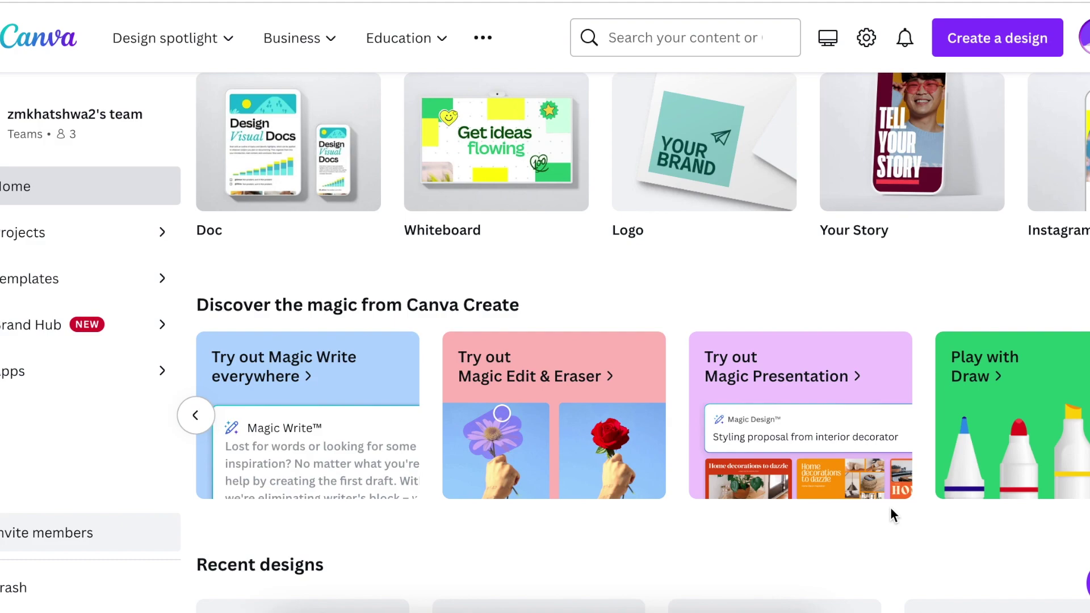
# - Start Magic Presentation with the topic 'Maximizing ROI in Learning & Development'
pyautogui.click(797, 426)
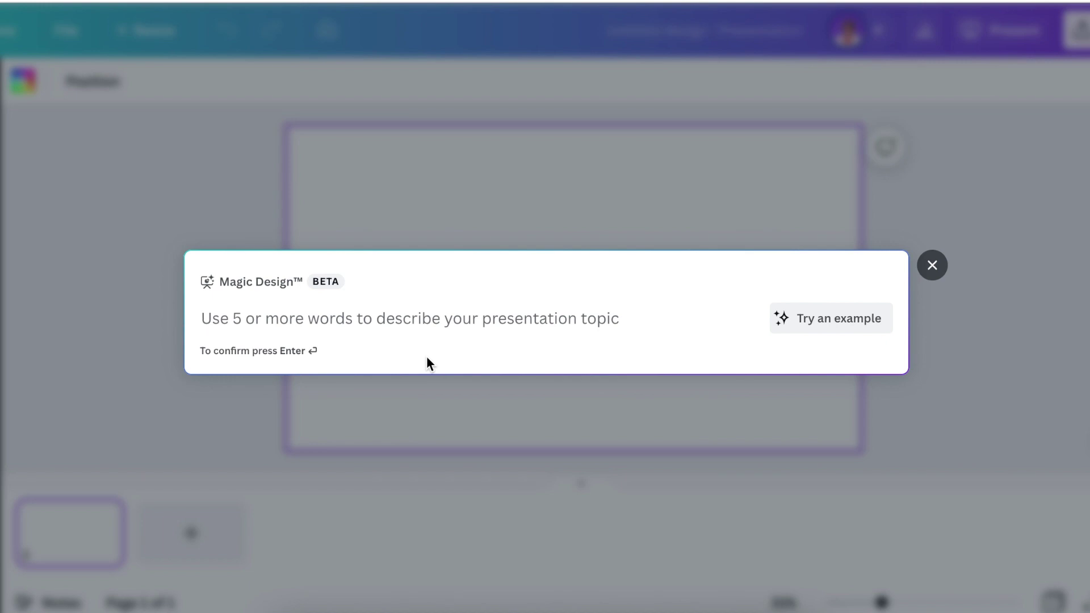
pyautogui.write('Re')
pyautogui.press('BackSpace')
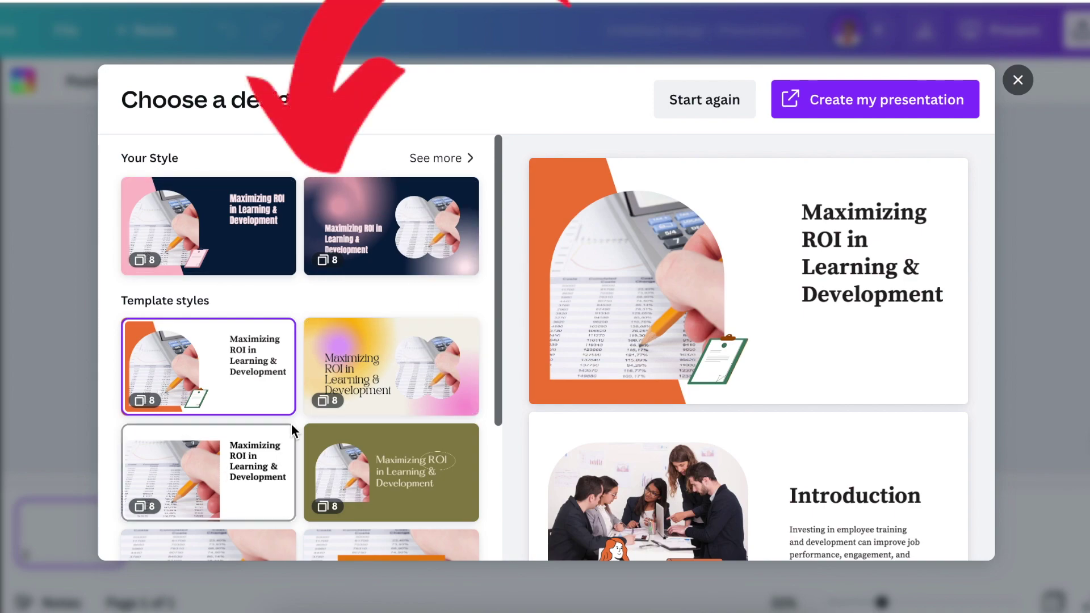
# - Choose the pink-and-navy style and create the presentation
pyautogui.click(229, 241)
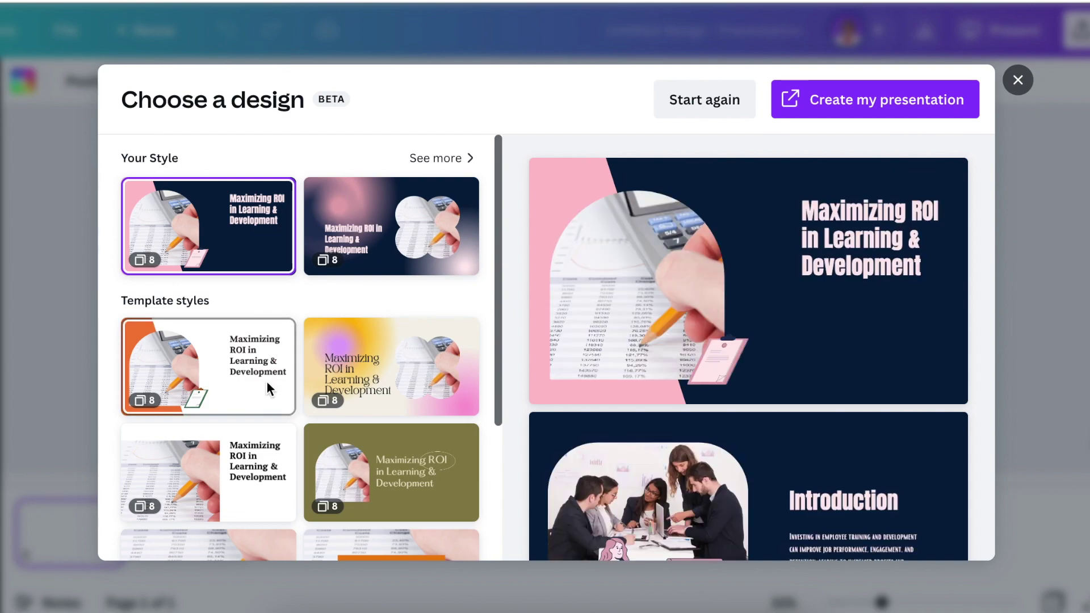
pyautogui.scroll(-5, 267, 383)
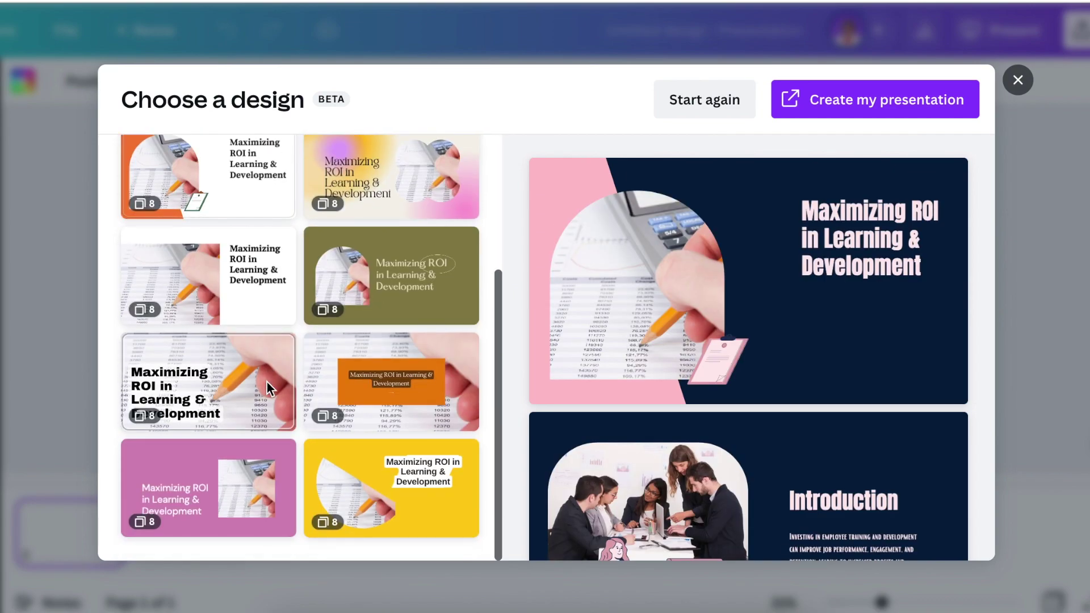
pyautogui.scroll(5, 267, 382)
pyautogui.scroll(-2, 742, 370)
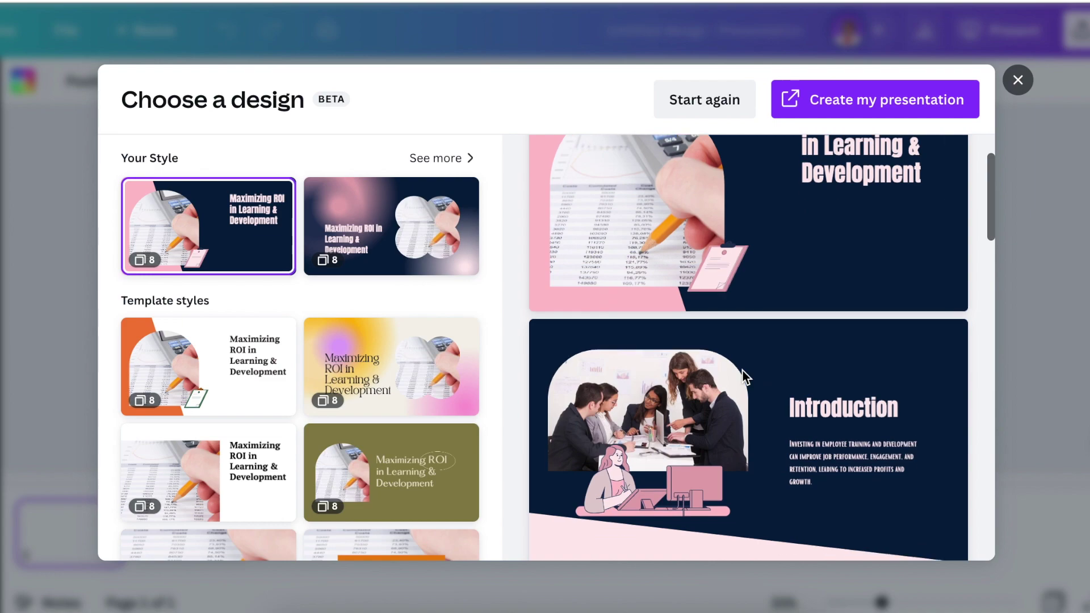
pyautogui.scroll(-4, 742, 371)
pyautogui.scroll(-10, 819, 513)
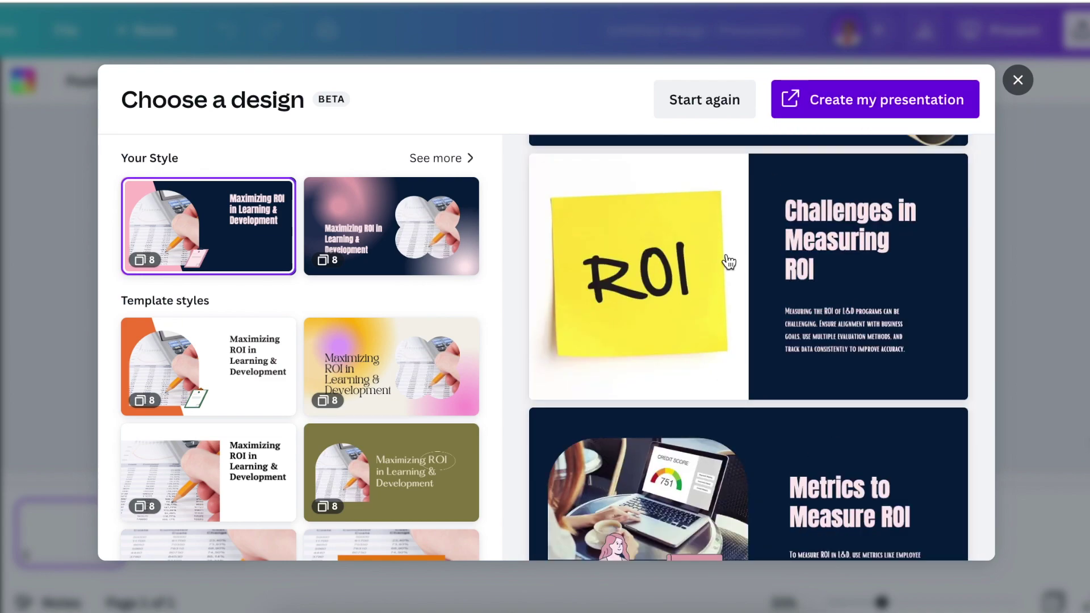
pyautogui.click(729, 262)
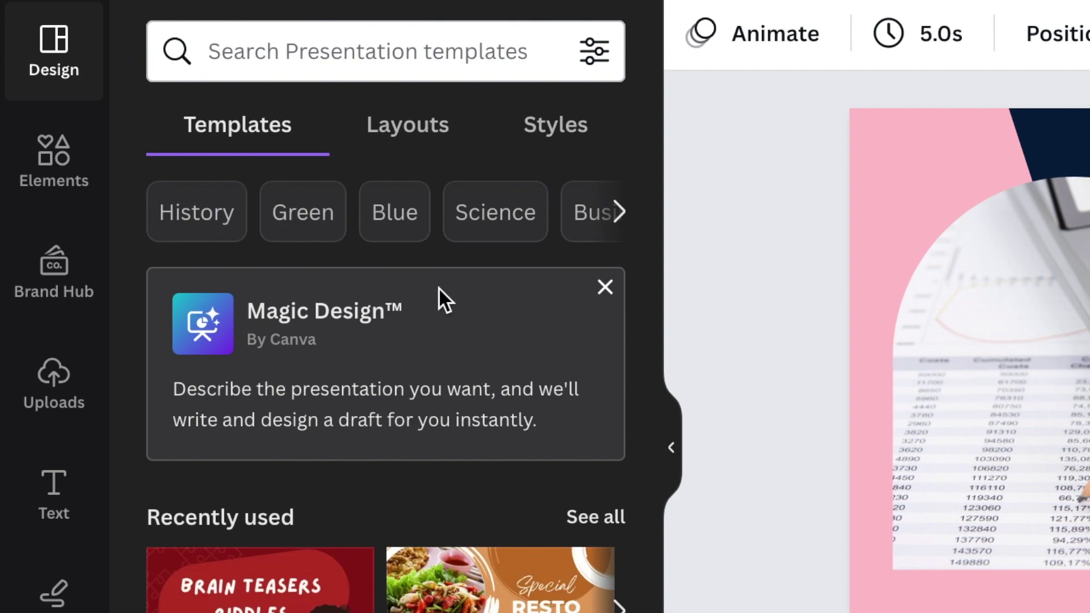
# - Browse the Design panel's Layouts, then its Styles, turning the slide background orange
pyautogui.click(421, 132)
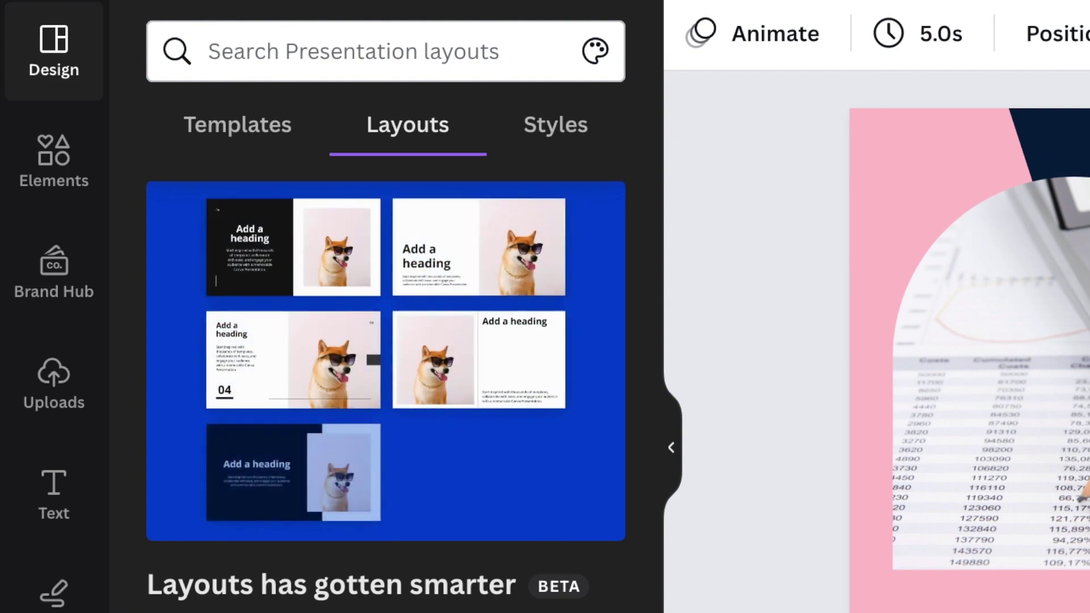
pyautogui.click(537, 138)
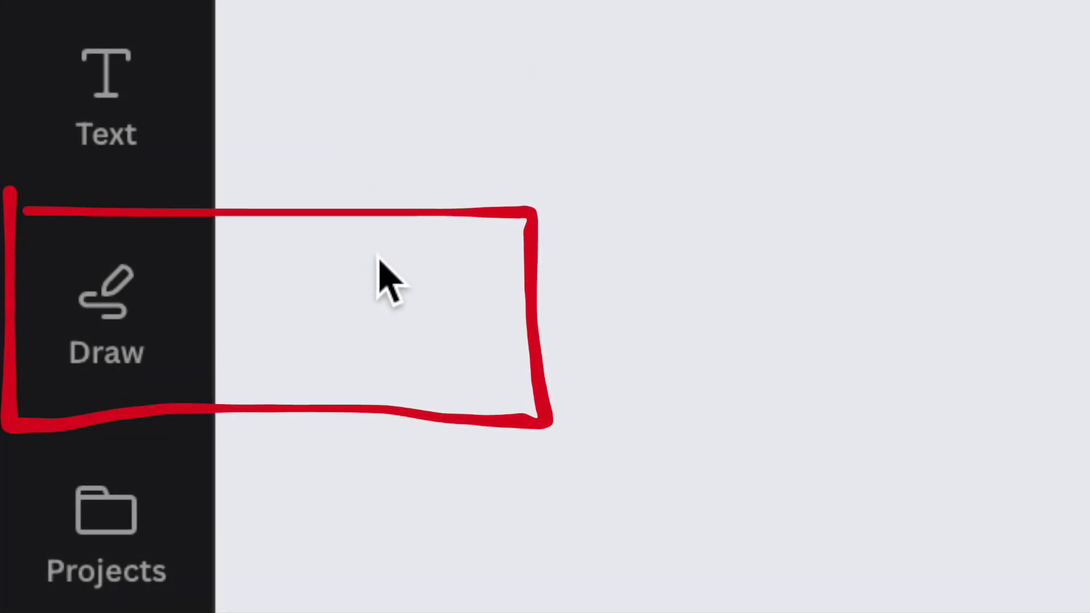
# - Try the Draw tools' marker, highlighter and eraser, then draw a blue pen stroke
pyautogui.click(112, 338)
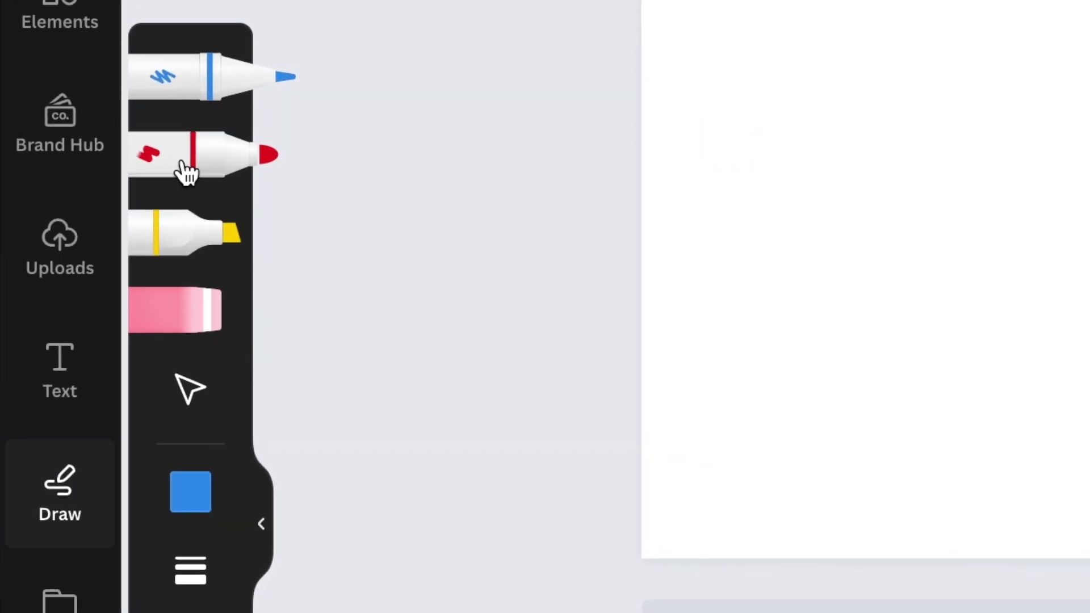
pyautogui.click(186, 172)
pyautogui.click(176, 239)
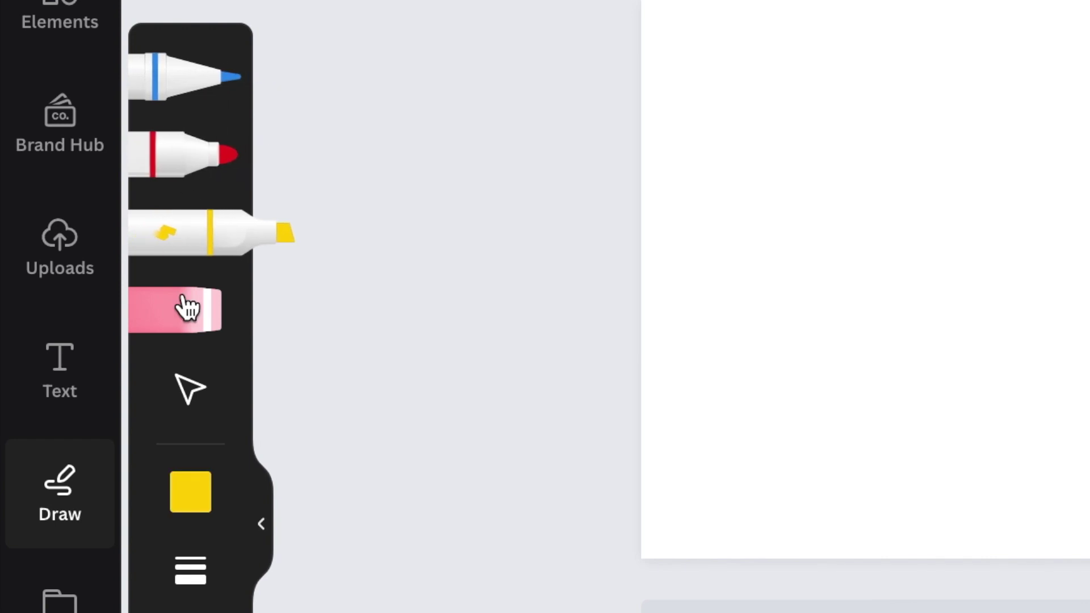
pyautogui.click(180, 329)
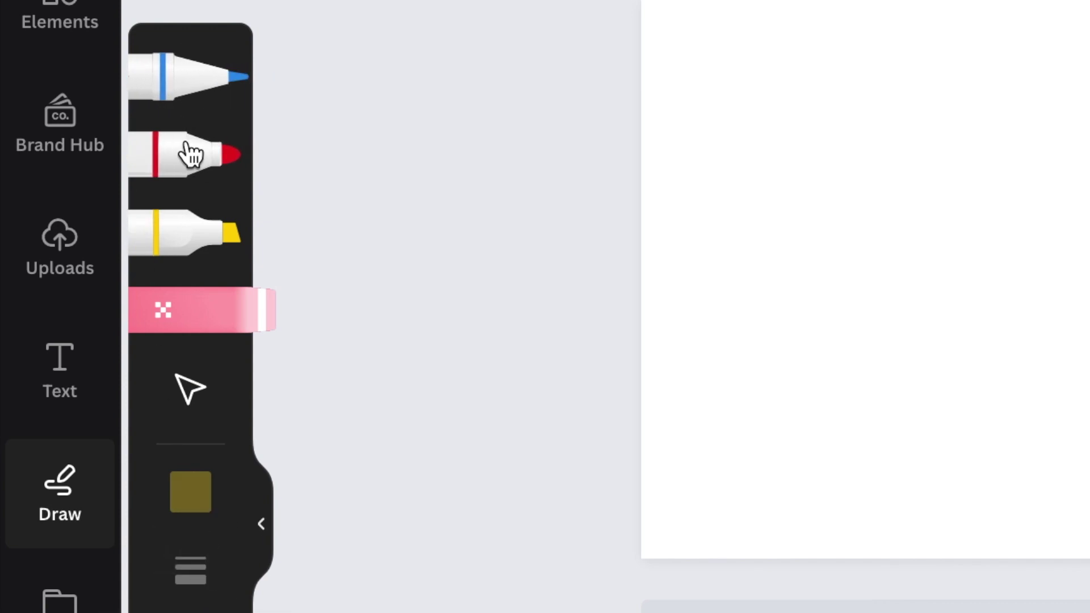
pyautogui.click(193, 76)
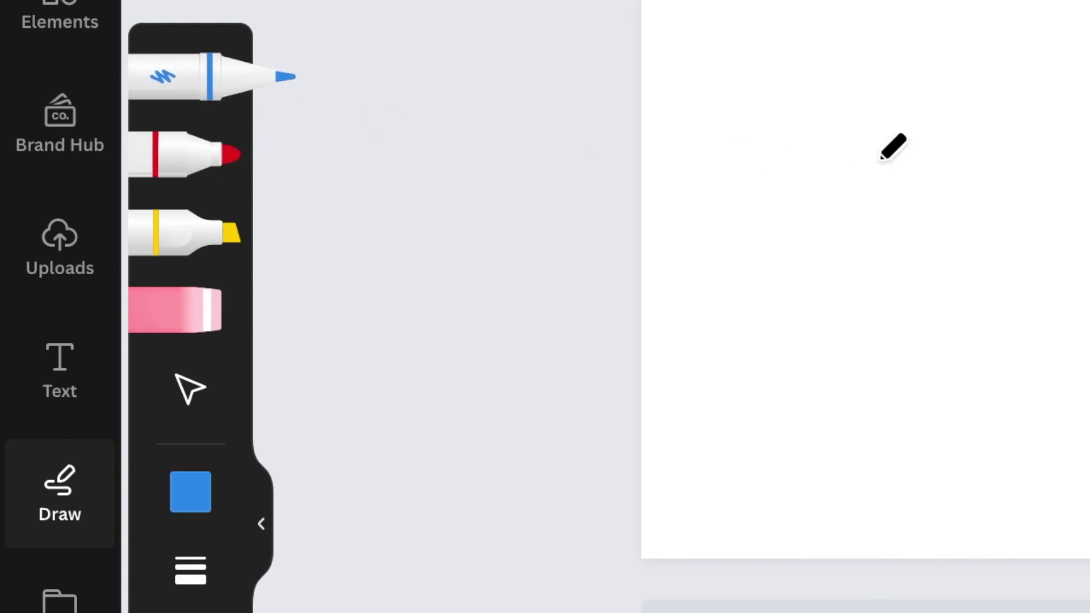
pyautogui.moveTo(709, 115); pyautogui.dragTo(904, 223)
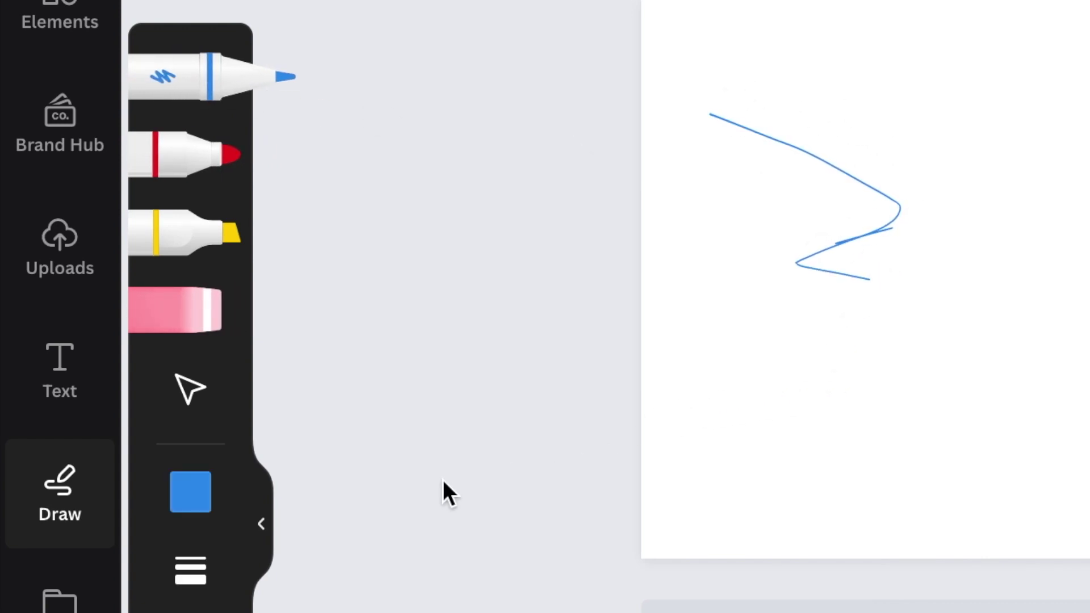
# - Switch the pen to the pink logo colour and draw several pink strokes
pyautogui.click(191, 494)
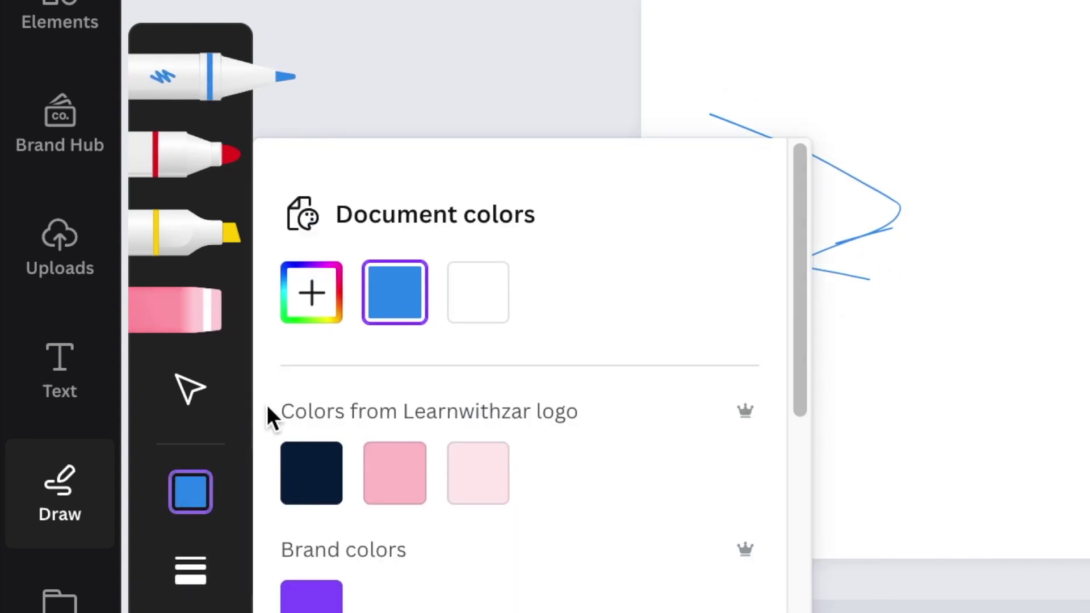
pyautogui.click(416, 470)
pyautogui.scroll(-1, 437, 511)
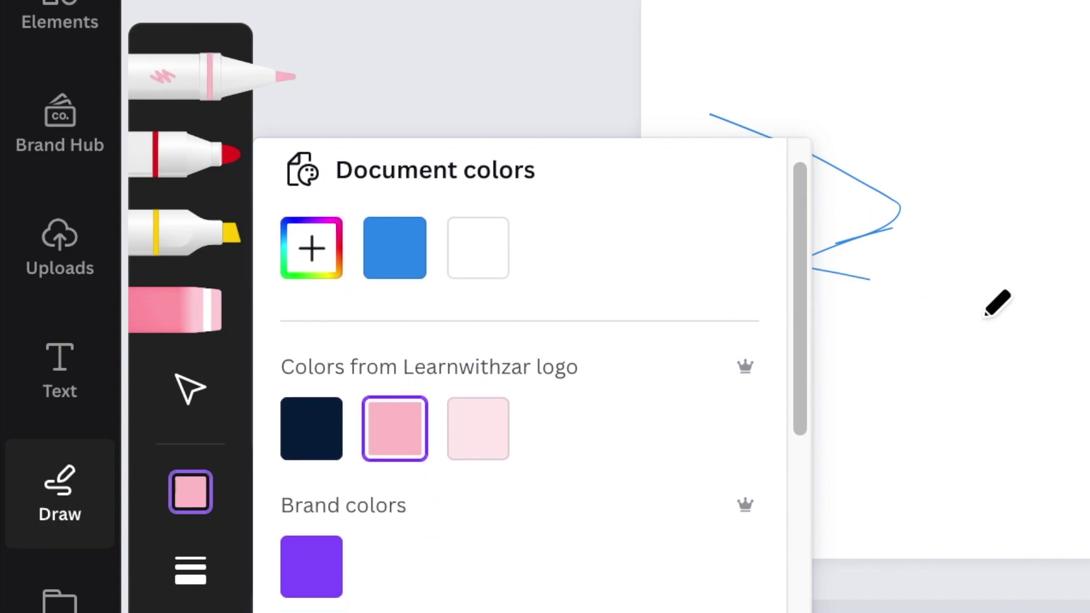
pyautogui.moveTo(986, 315); pyautogui.dragTo(1087, 316)
pyautogui.moveTo(964, 378); pyautogui.dragTo(1079, 280)
pyautogui.moveTo(979, 196); pyautogui.dragTo(1087, 530)
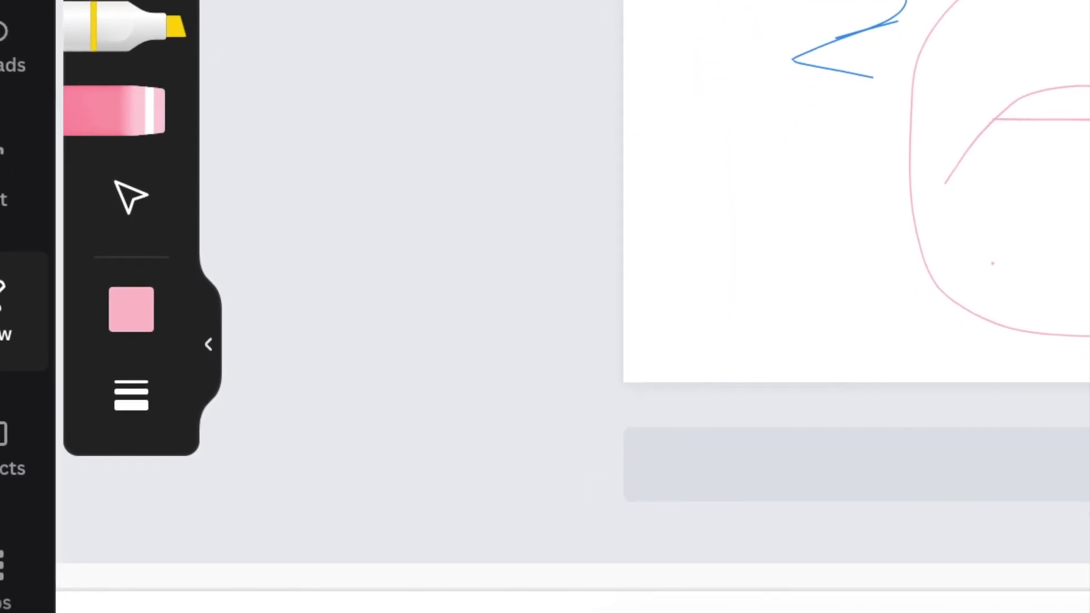
# - Set stroke weight to 38 and transparency to 58, then erase the red looped stroke
pyautogui.click(142, 394)
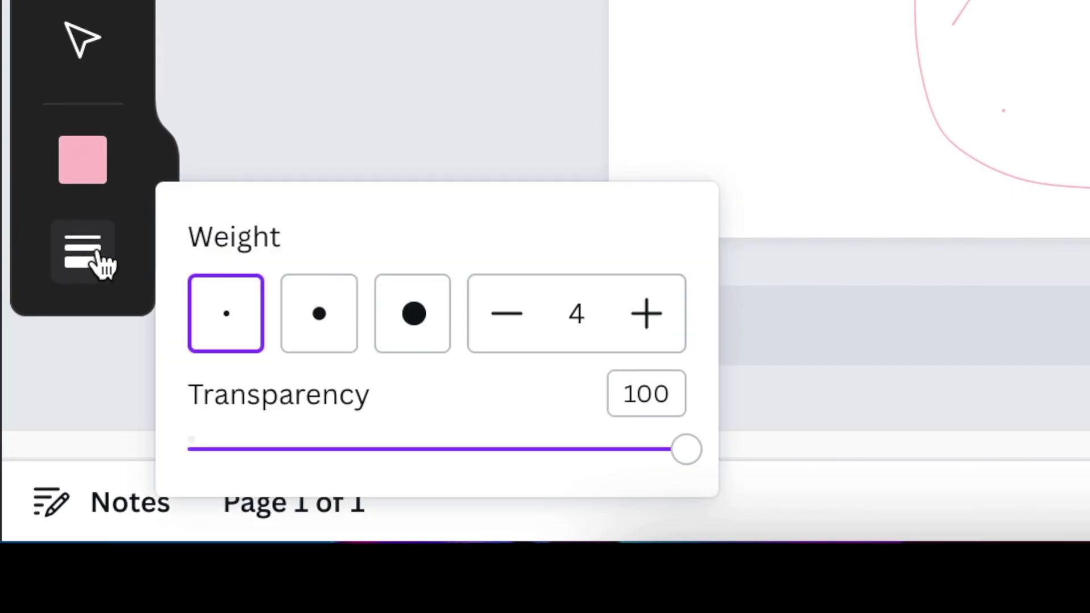
pyautogui.click(411, 332)
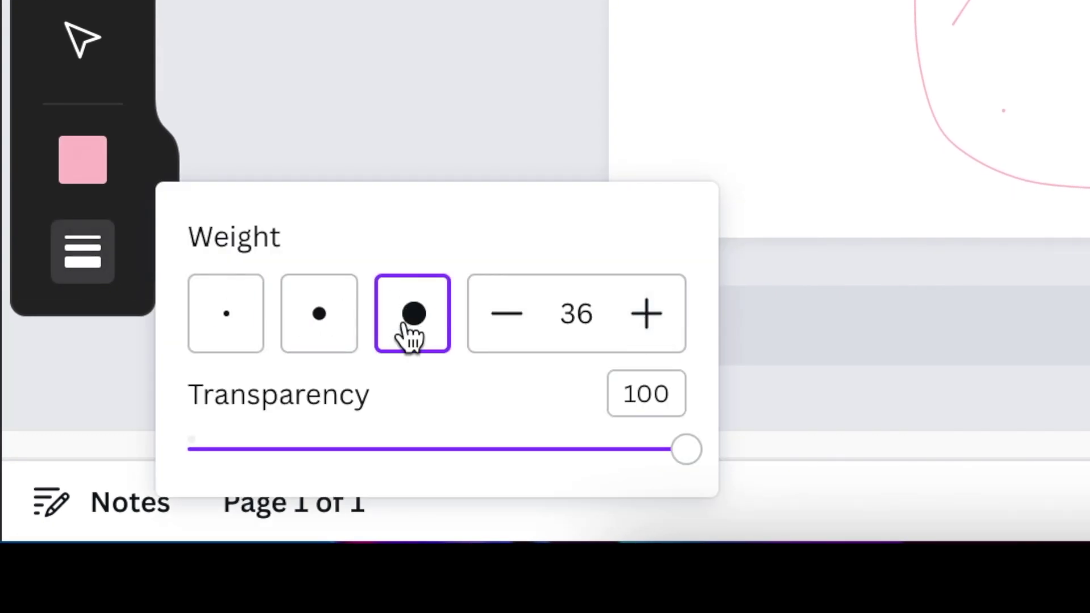
pyautogui.click(645, 329)
pyautogui.click(645, 329)
pyautogui.moveTo(681, 457); pyautogui.dragTo(480, 457)
pyautogui.click(433, 144)
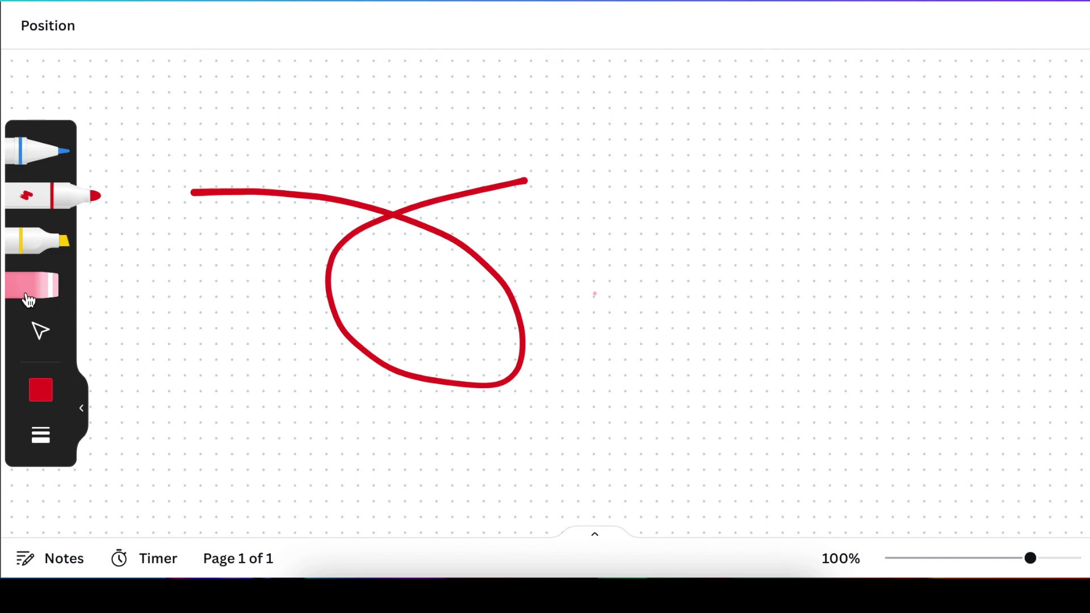
pyautogui.click(29, 289)
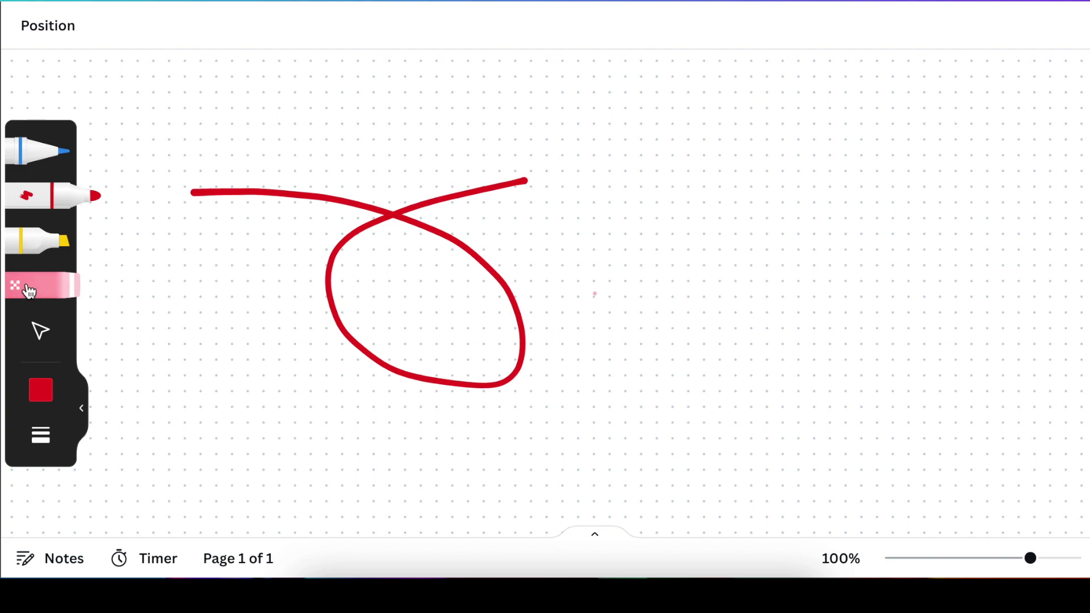
pyautogui.moveTo(246, 229); pyautogui.dragTo(577, 250)
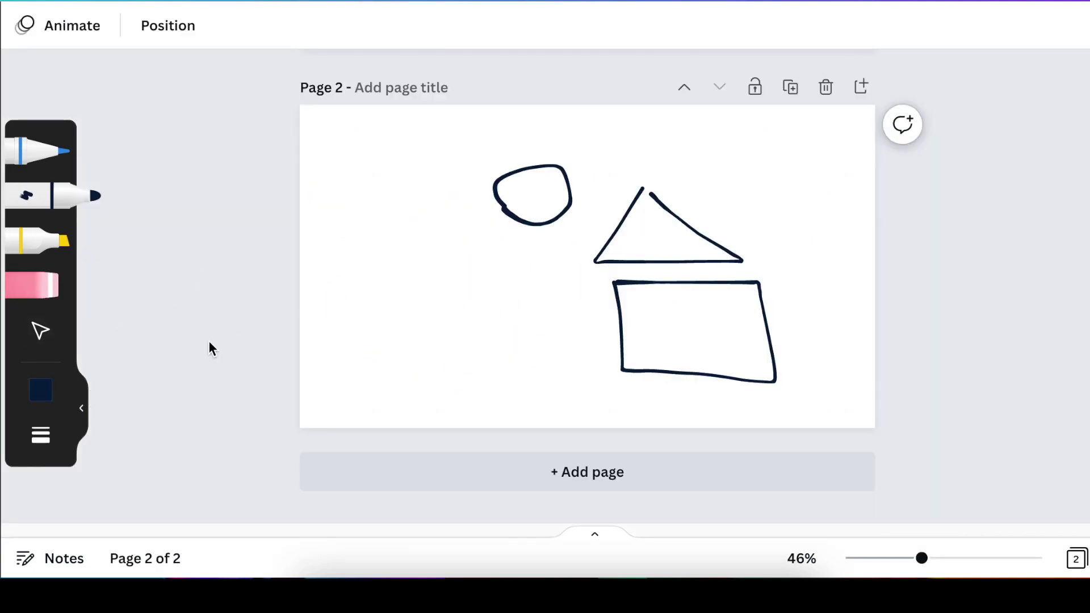
# - Move the circle, triangle and rectangle doodles into an overlapping cluster, then draw a dark circle
pyautogui.click(40, 332)
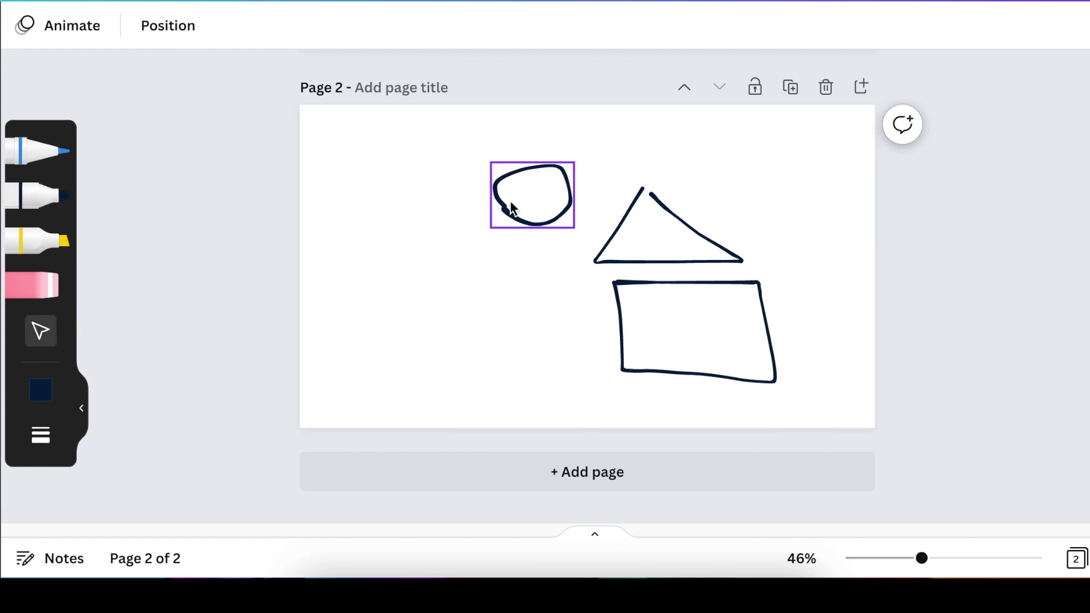
pyautogui.moveTo(494, 197); pyautogui.dragTo(349, 205)
pyautogui.moveTo(620, 229); pyautogui.dragTo(360, 267)
pyautogui.moveTo(623, 315); pyautogui.dragTo(449, 218)
pyautogui.moveTo(477, 306); pyautogui.dragTo(585, 309)
pyautogui.click(662, 331)
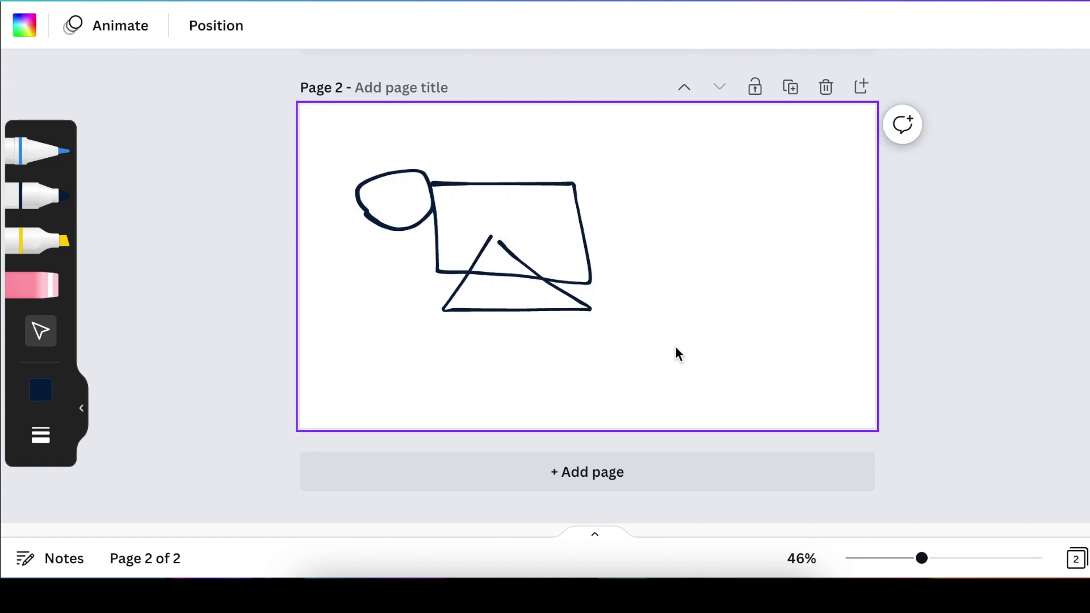
pyautogui.click(27, 195)
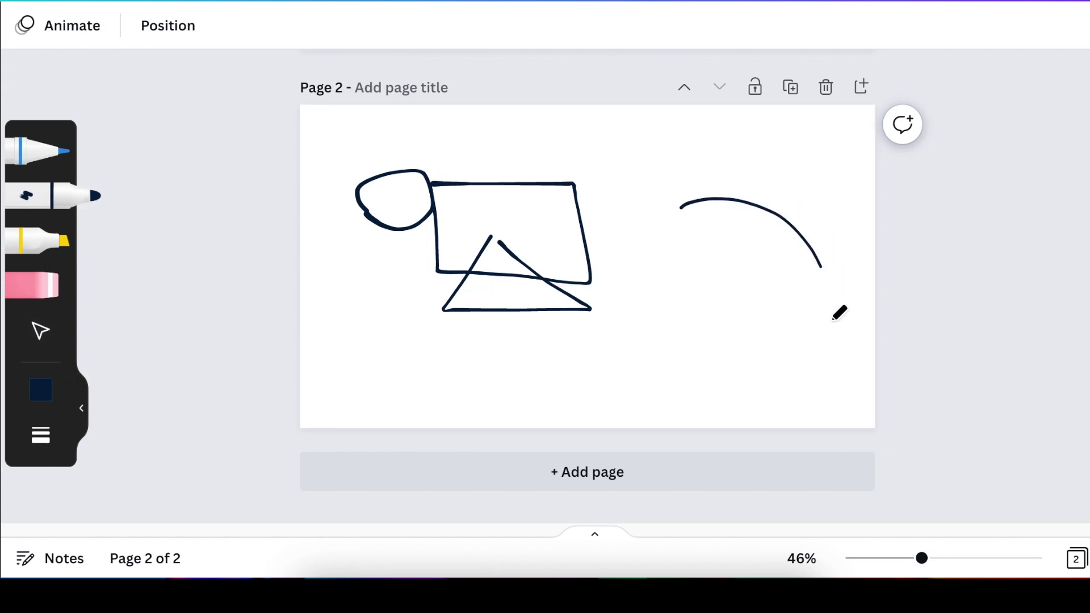
pyautogui.moveTo(648, 315); pyautogui.dragTo(659, 231)
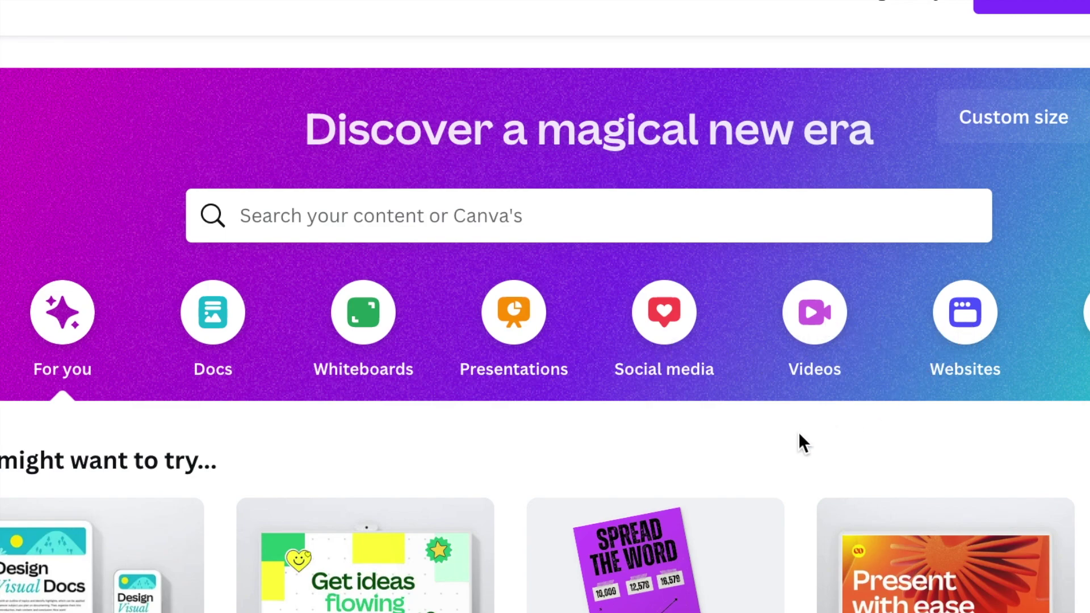
# - Scroll down the home page to the 'Discover the magic from Canva Create' cards
pyautogui.scroll(-10, 799, 435)
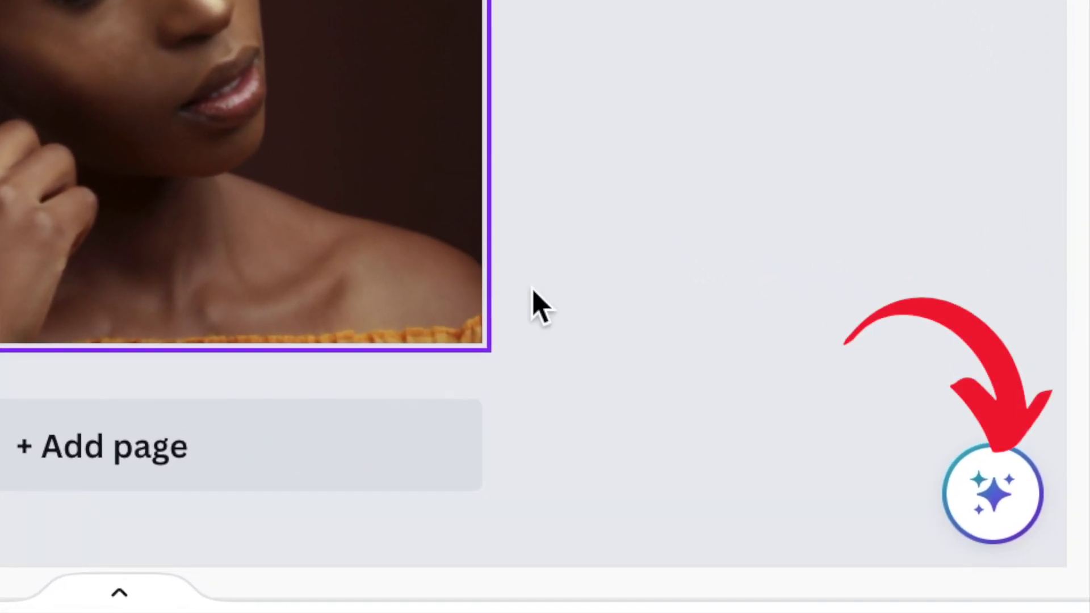
# - Use Magic Write with the prompt 'help me with 5 tips to apply make-up for african skin'
pyautogui.click(988, 497)
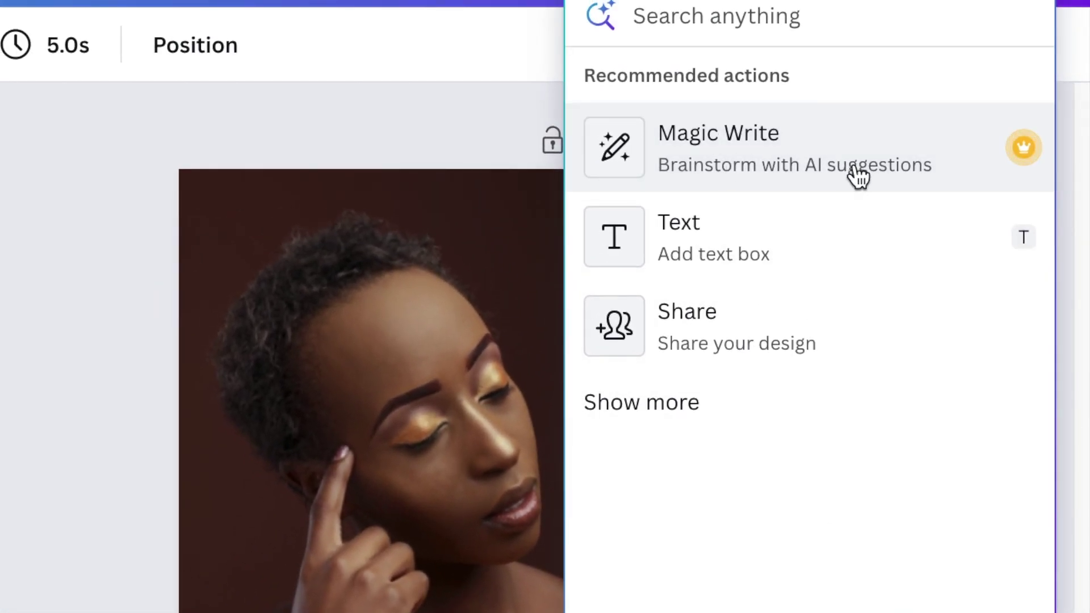
pyautogui.click(713, 172)
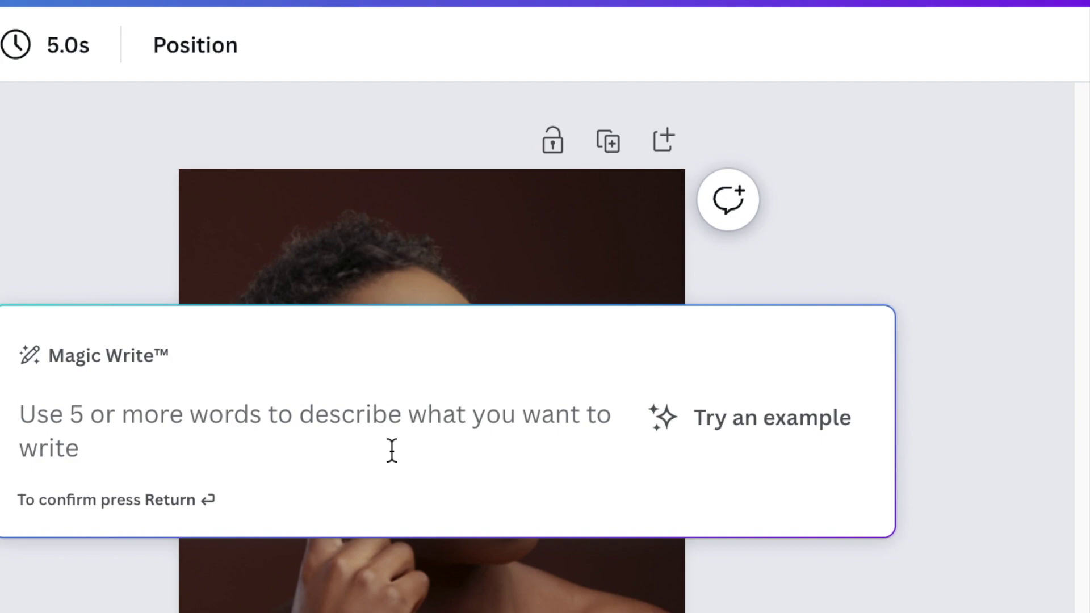
pyautogui.write('help me with 5 tips to apply make-up for african skin')
pyautogui.press('Return')
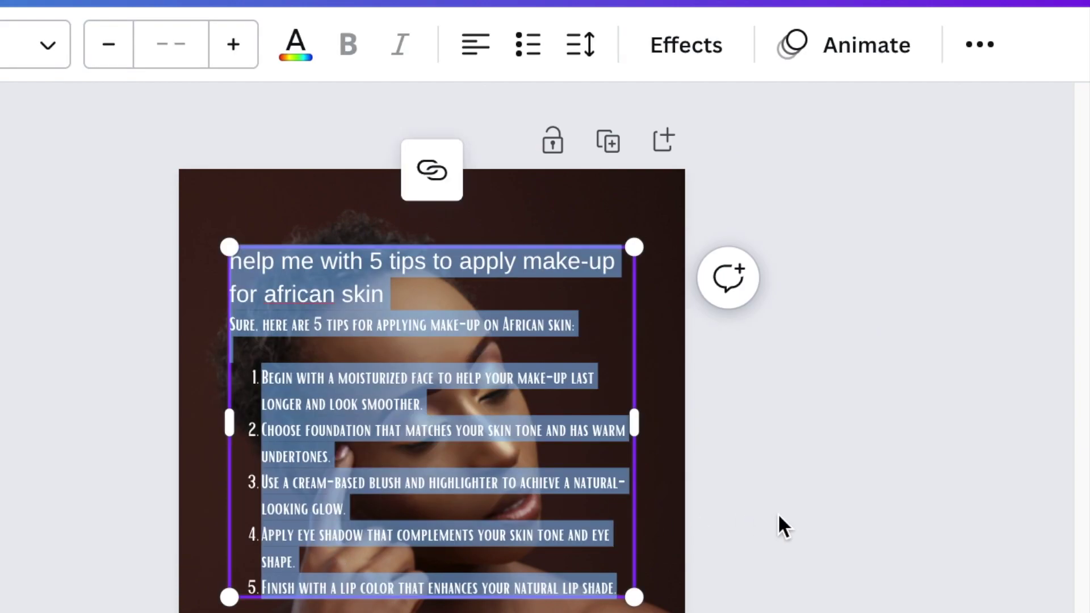
pyautogui.click(777, 513)
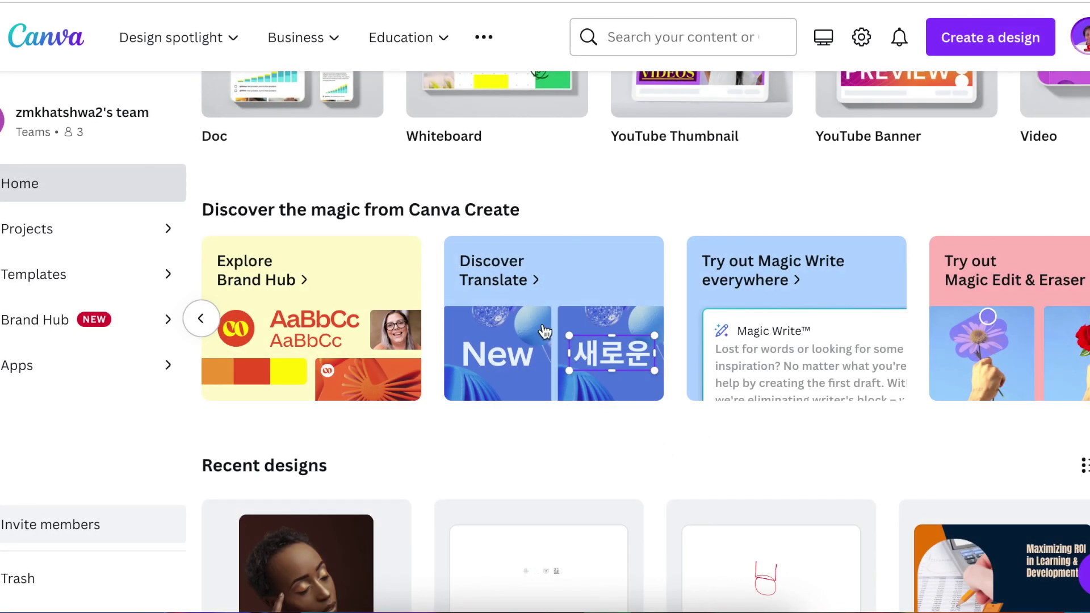
# - Open the Translate introduction, try it in the Hello speech-bubble design, and add a text box
pyautogui.click(543, 321)
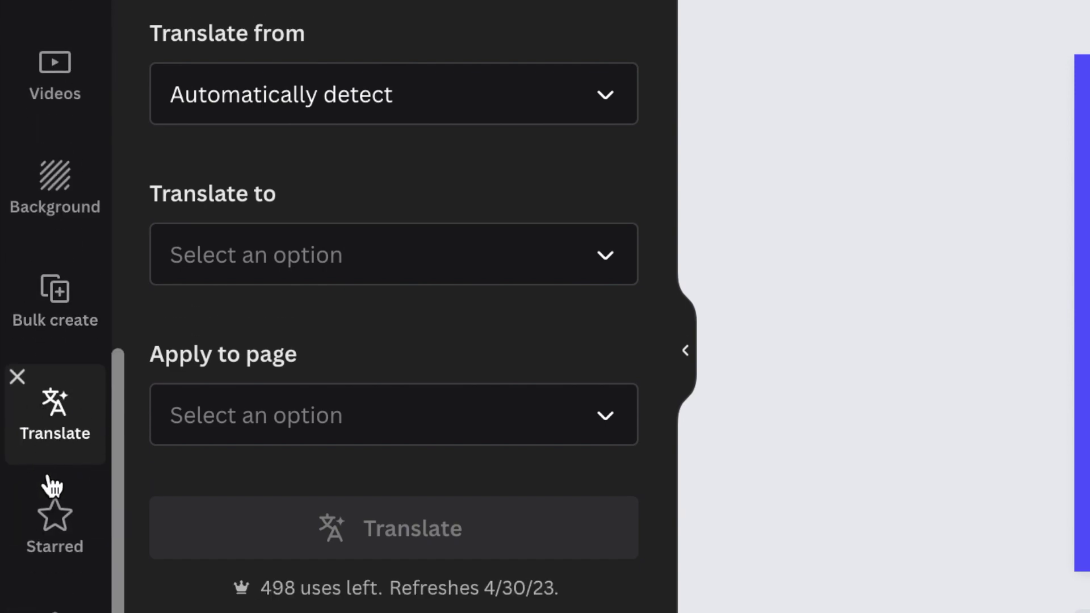
pyautogui.scroll(10, 54, 486)
pyautogui.scroll(-3, 54, 486)
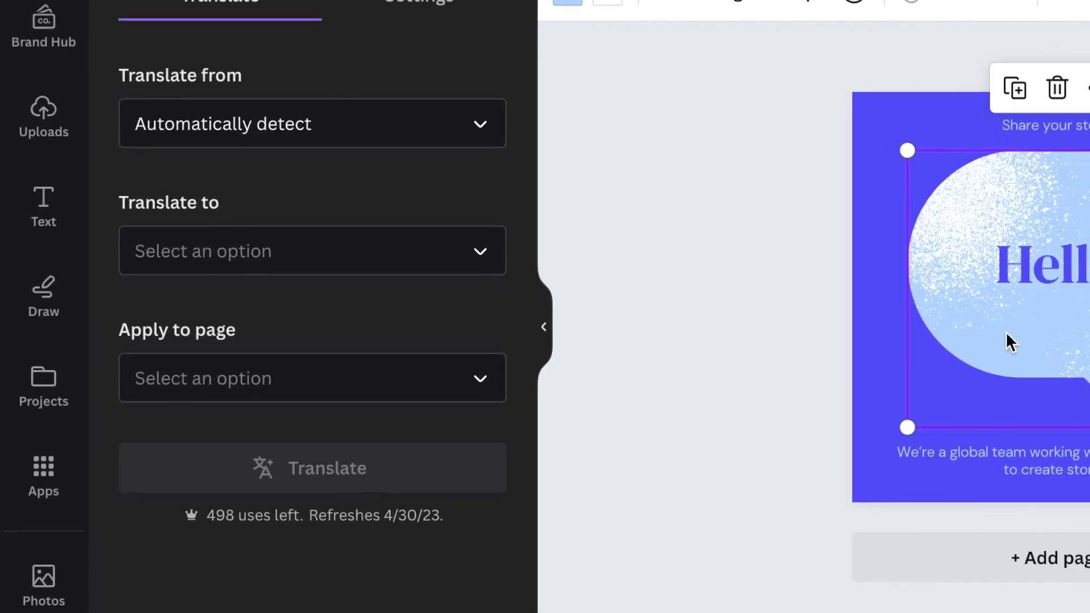
pyautogui.press('t')
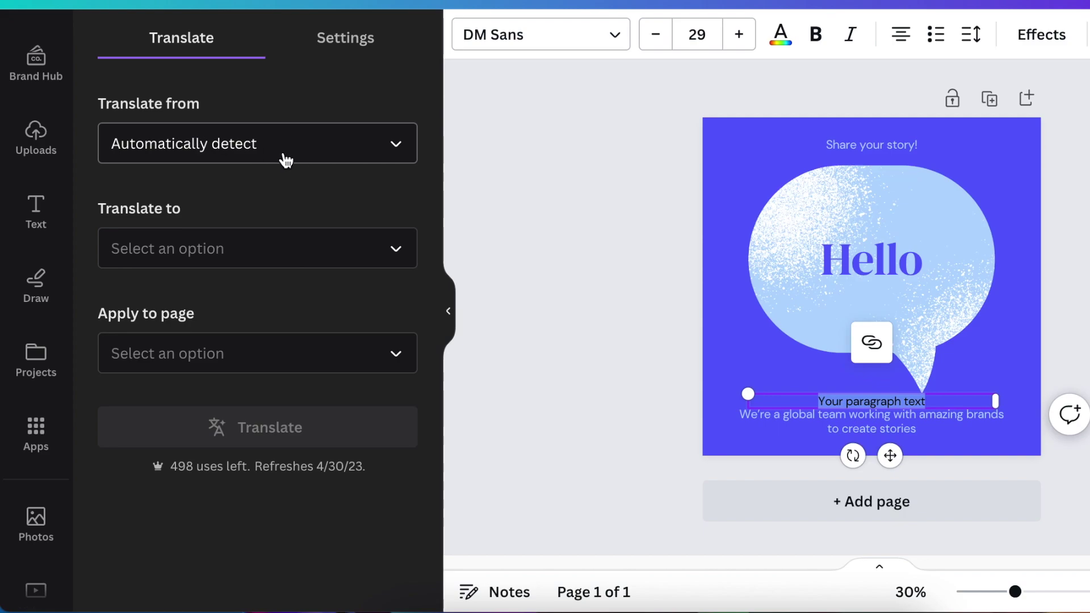
# - Translate Page 1 into Hindi as a new page
pyautogui.click(405, 257)
pyautogui.scroll(-5, 304, 392)
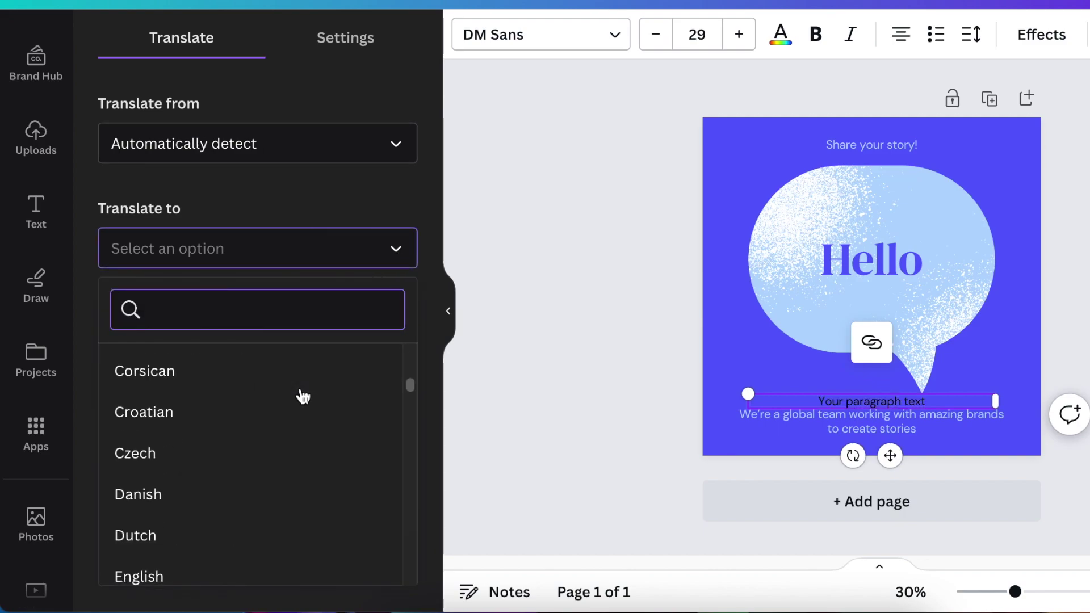
pyautogui.scroll(-8, 303, 396)
pyautogui.scroll(3, 300, 402)
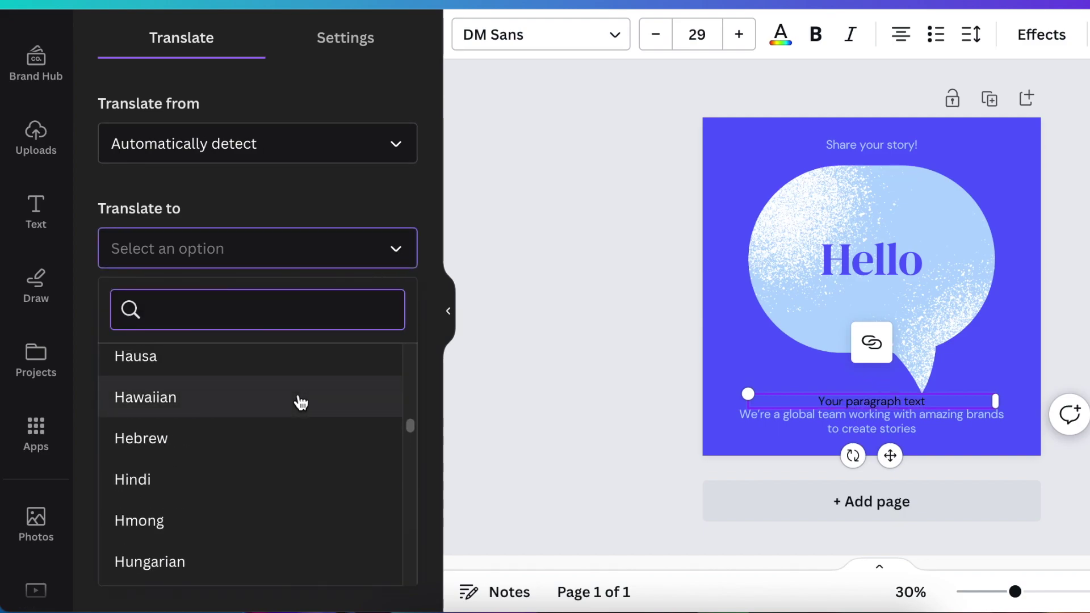
pyautogui.click(219, 488)
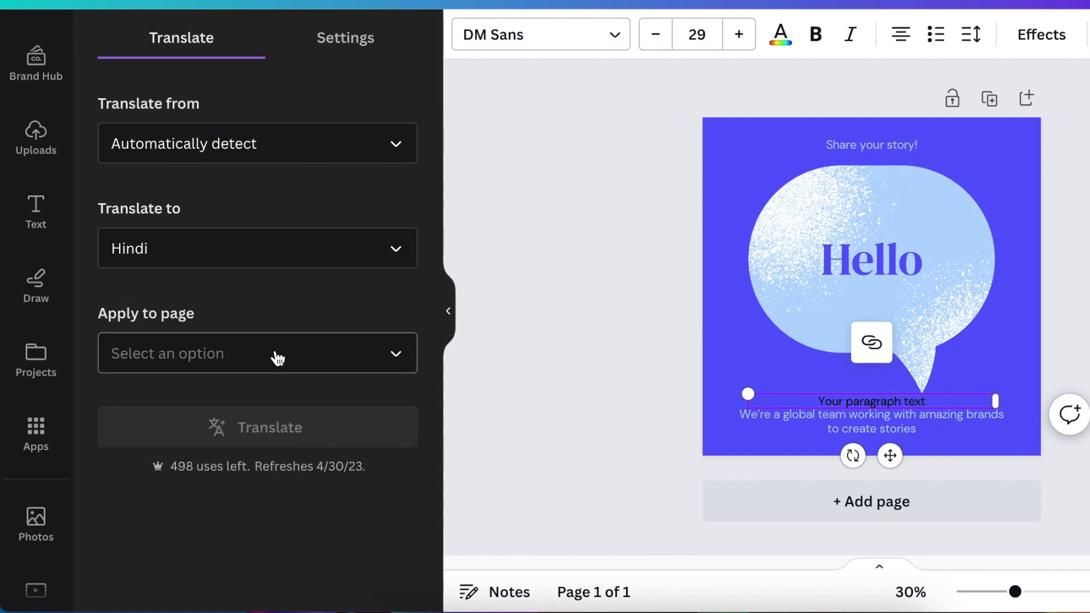
pyautogui.click(396, 360)
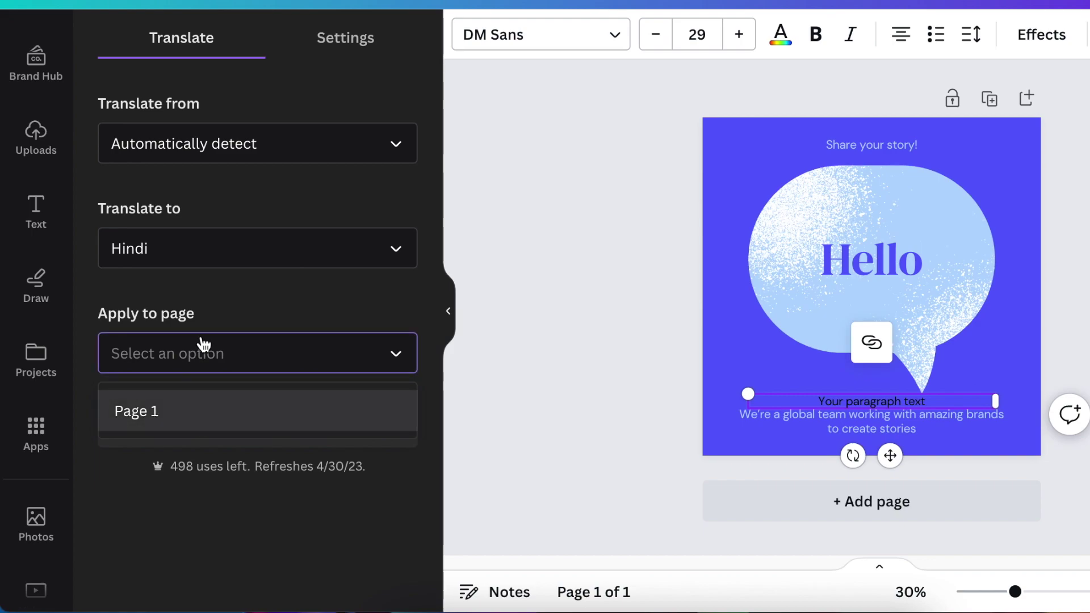
pyautogui.click(199, 422)
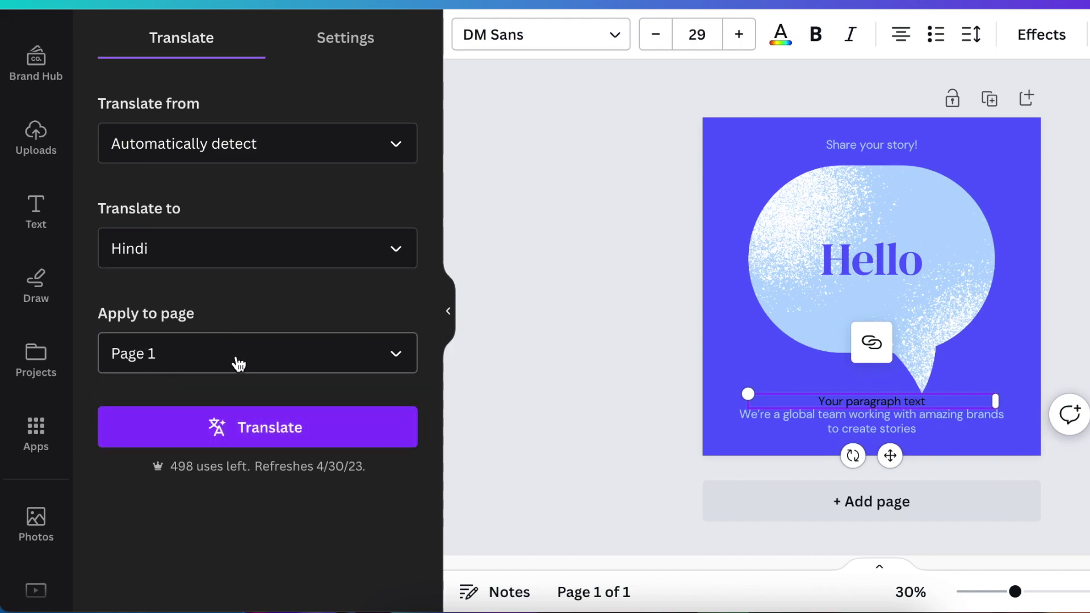
pyautogui.click(267, 442)
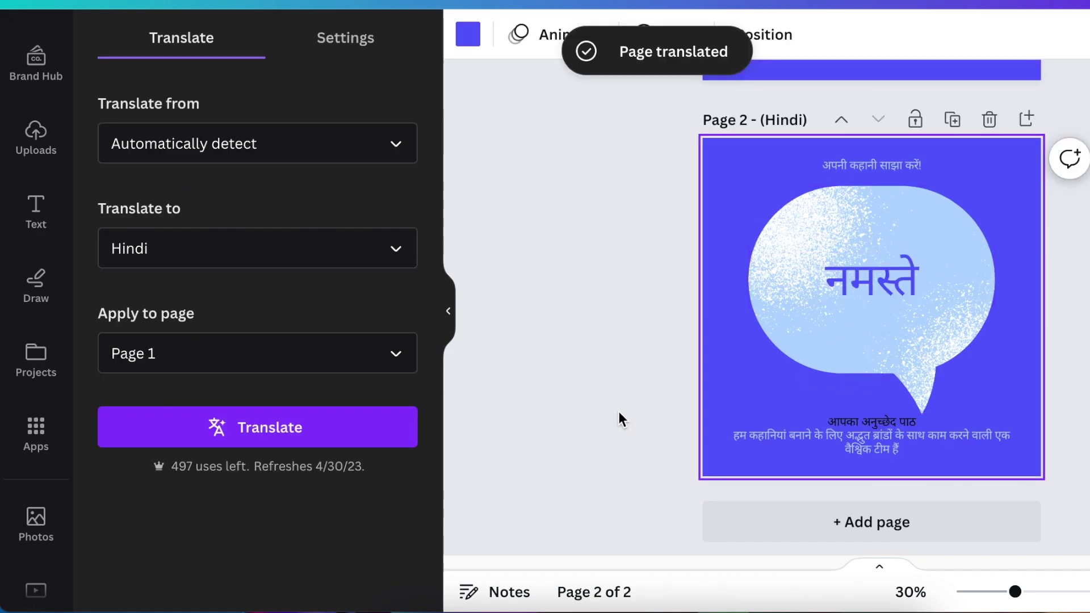
# - Translate Page 1 into Zulu, producing a page where 'Hello' reads 'Sawubona'
pyautogui.click(401, 261)
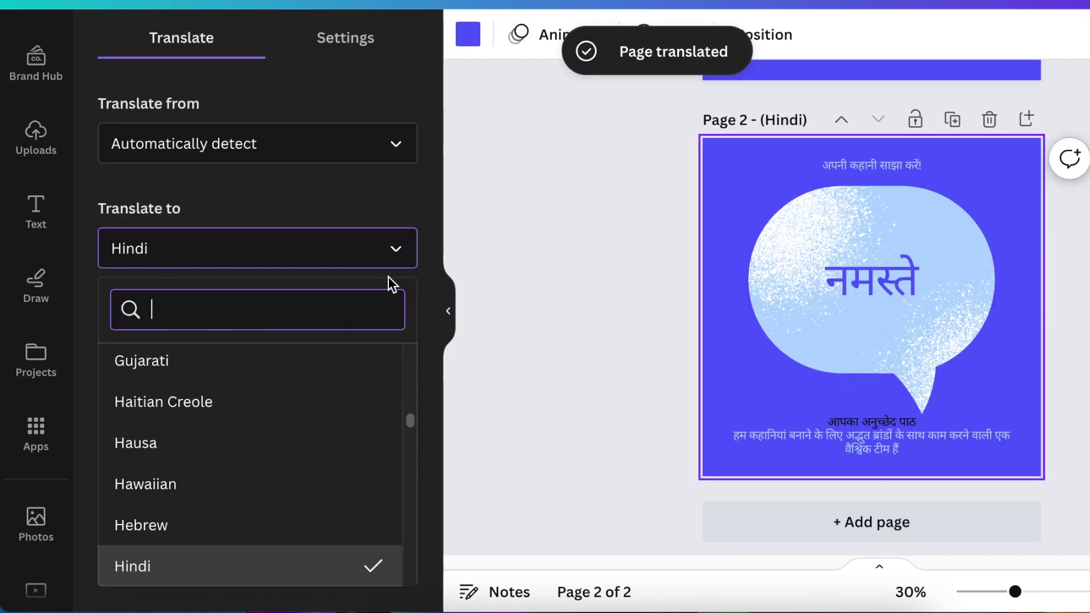
pyautogui.write('ZULU')
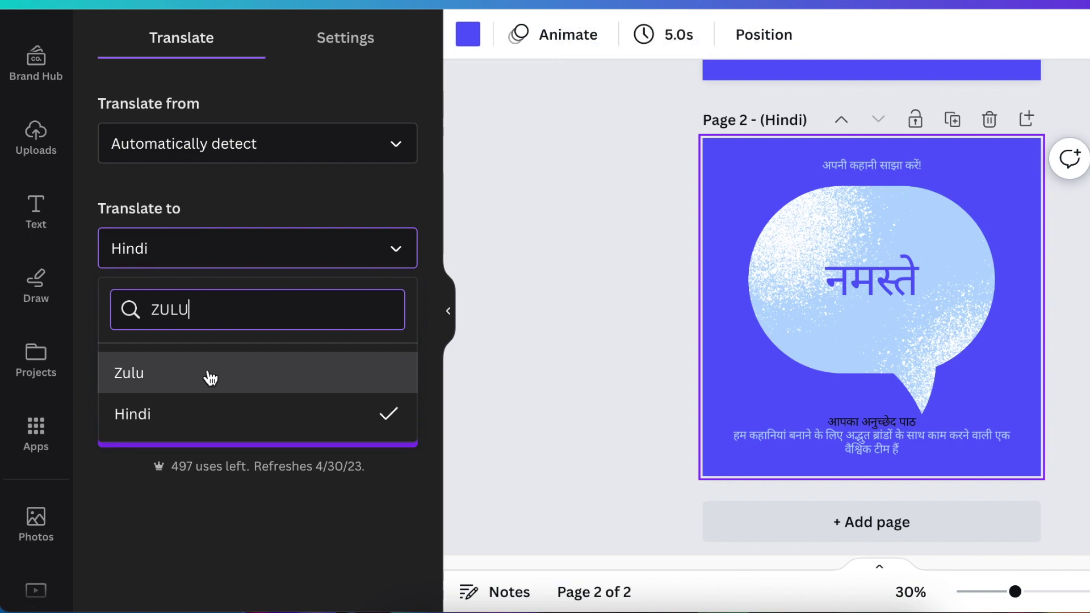
pyautogui.click(210, 375)
pyautogui.click(274, 426)
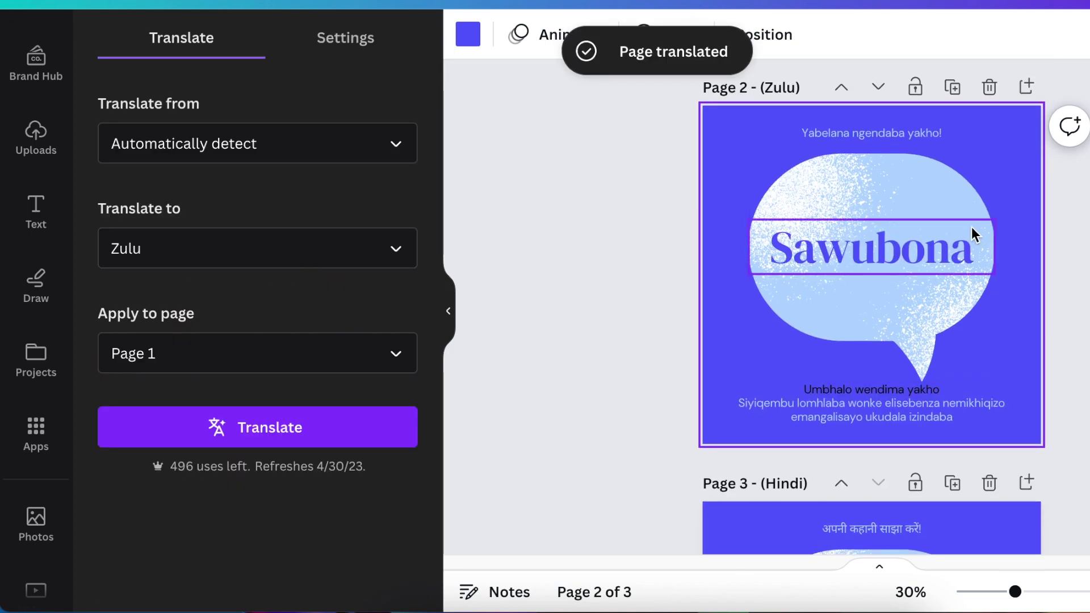
pyautogui.scroll(-1, 625, 414)
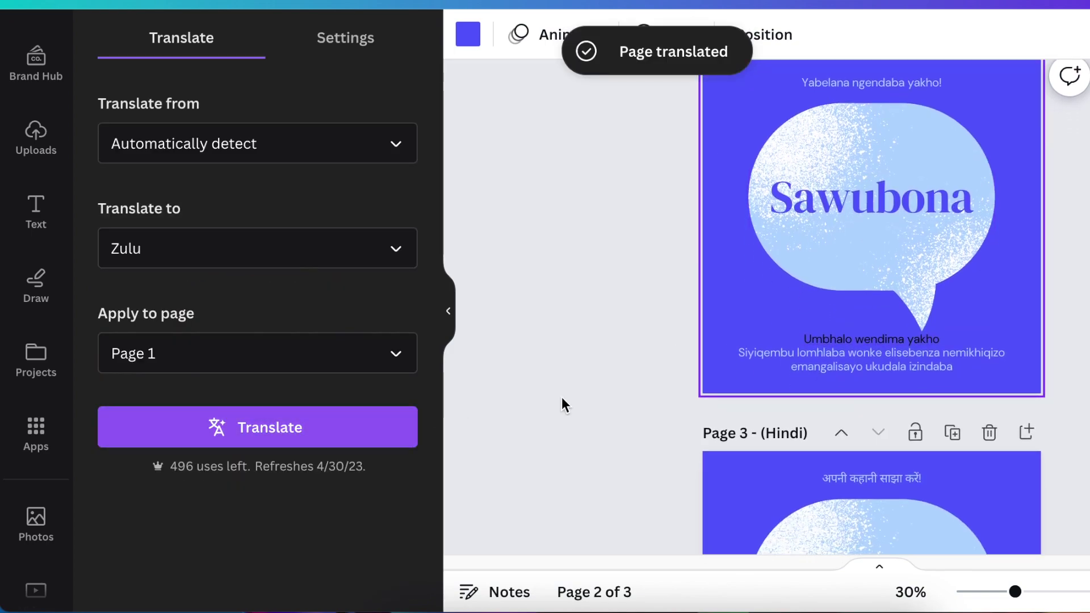
pyautogui.scroll(-5, 568, 396)
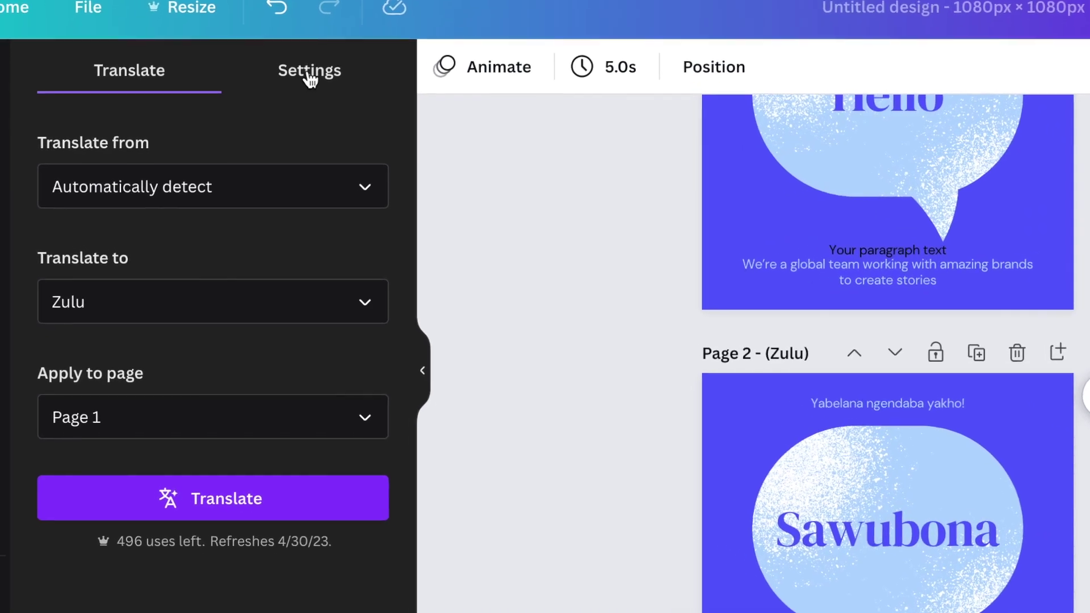
# - Review the Translate Settings tab before returning to the home page
pyautogui.click(352, 67)
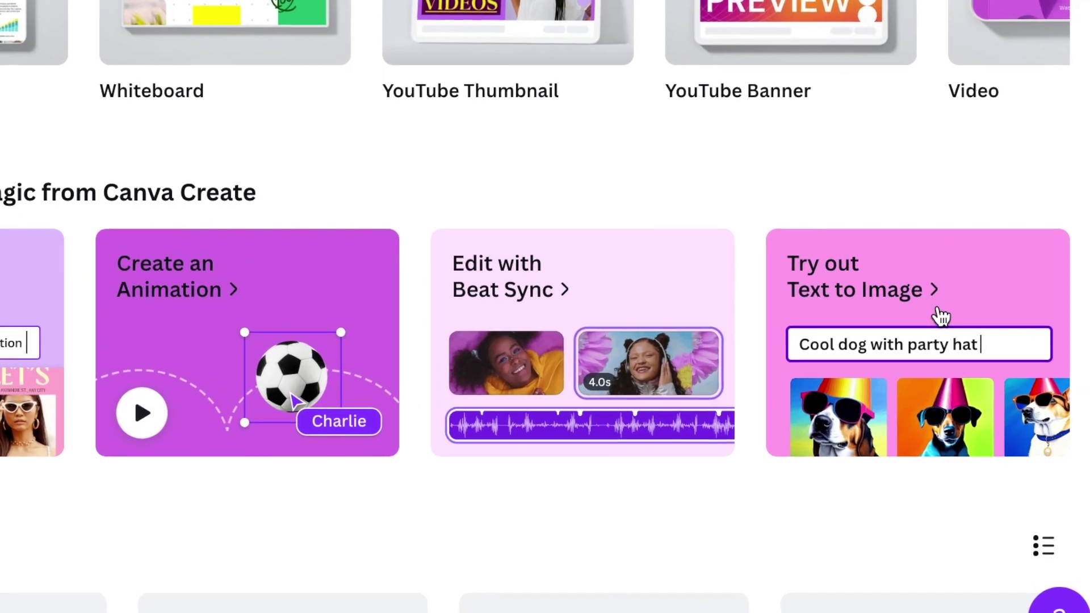
# - Start a new Instagram Post in Text to Image, browse its Styles and Aspect ratio, and select the empty prompt box
pyautogui.click(875, 281)
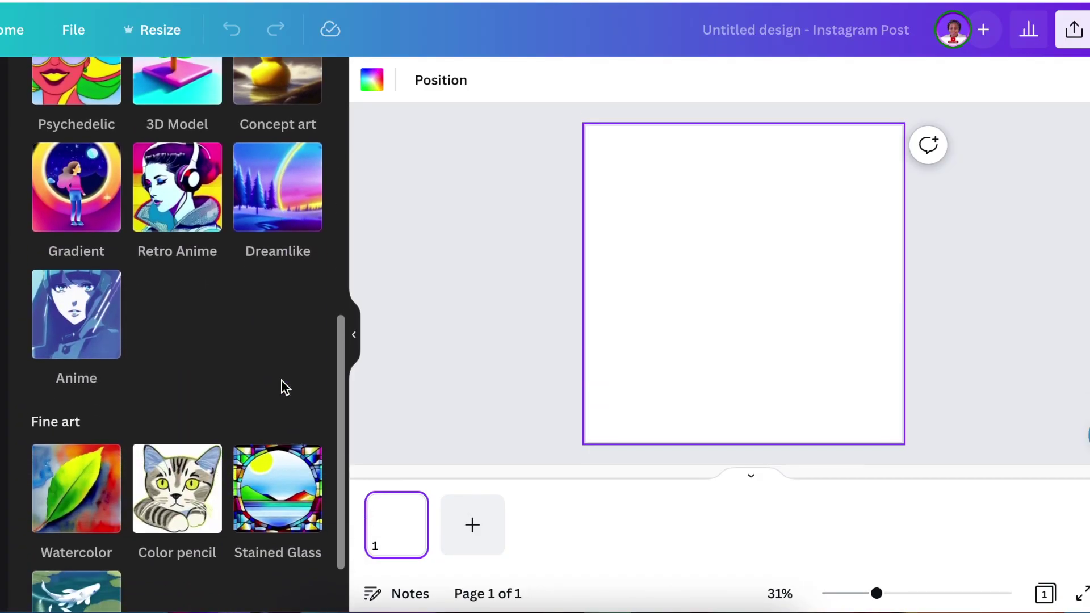
pyautogui.scroll(10, 282, 388)
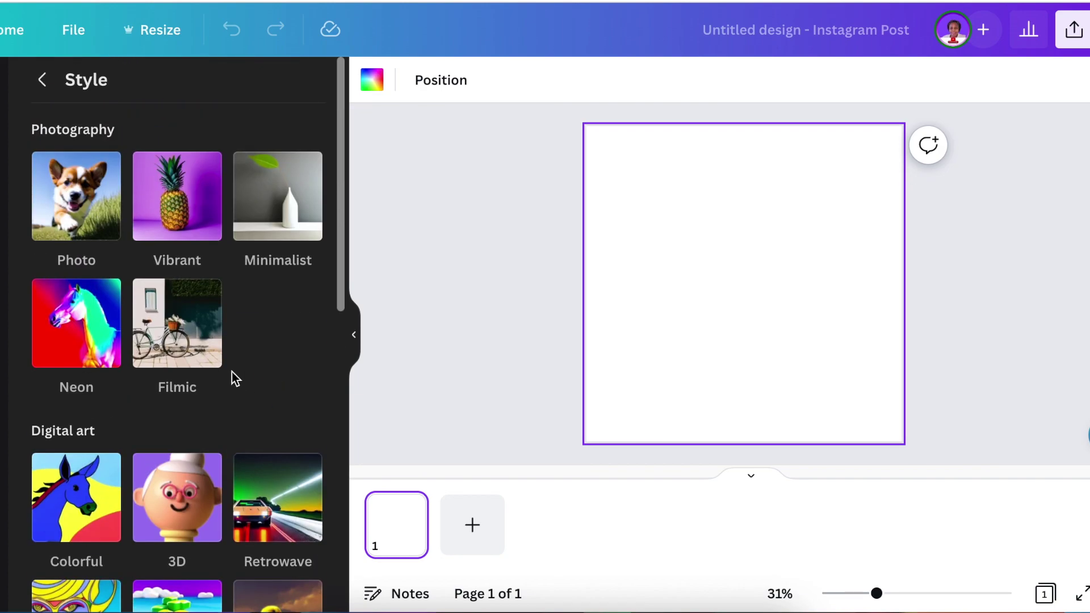
pyautogui.click(42, 79)
pyautogui.scroll(-5, 210, 369)
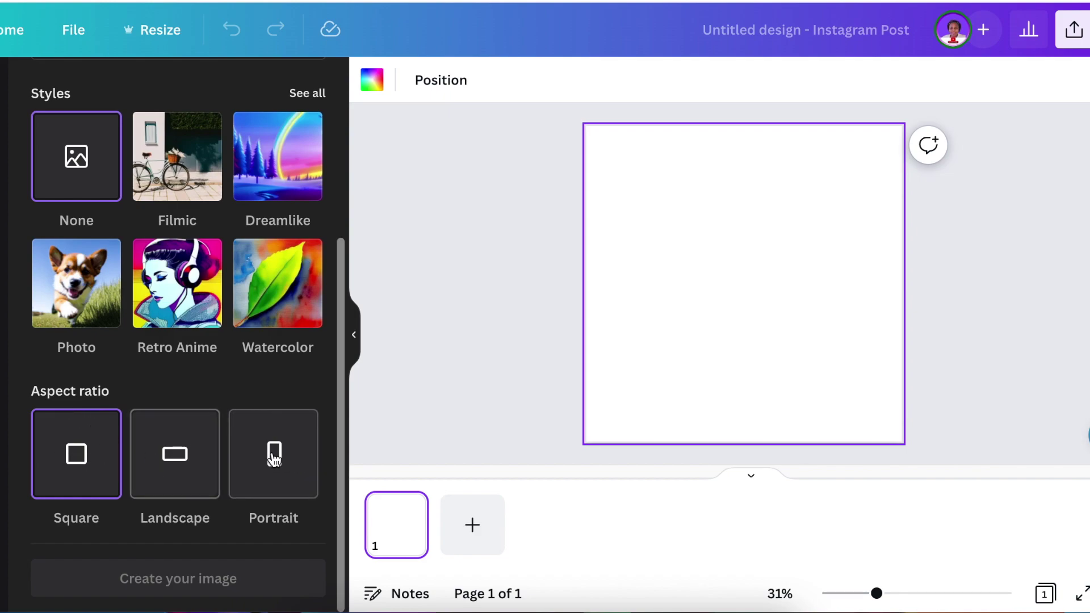
pyautogui.scroll(5, 227, 473)
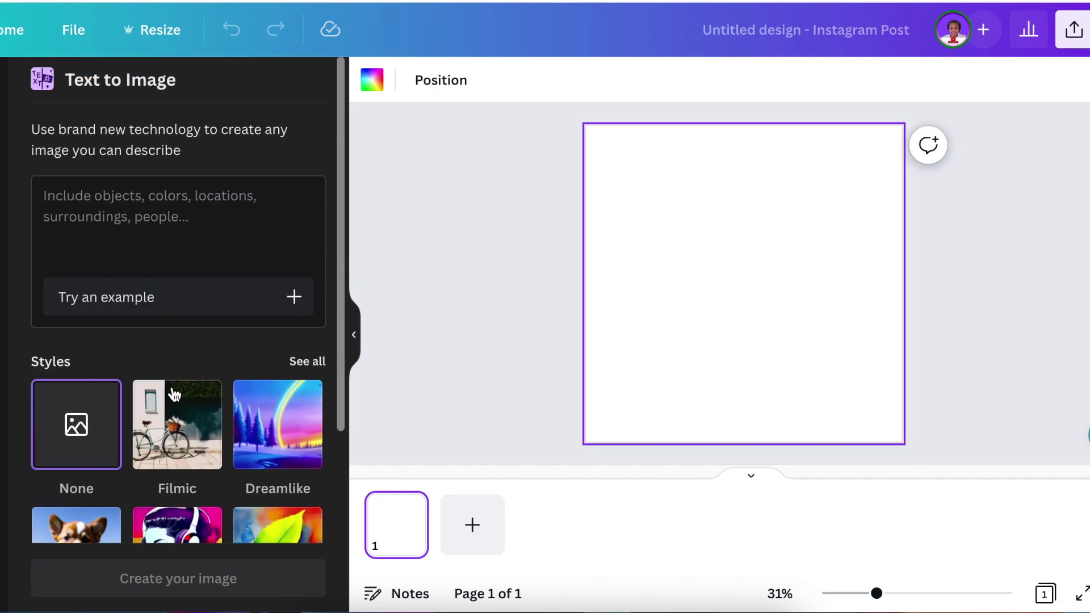
pyautogui.click(155, 217)
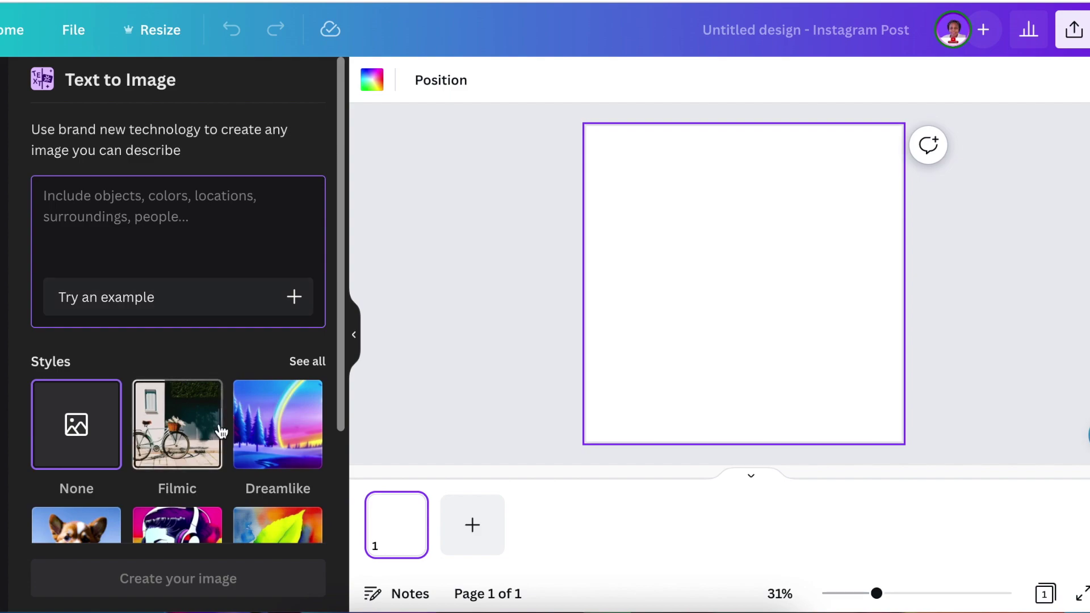
# - Generate a Gradient-style 'African goddess in serene state' image, then drag it to the top-left and enlarge it
pyautogui.write('African goddess in serene state')
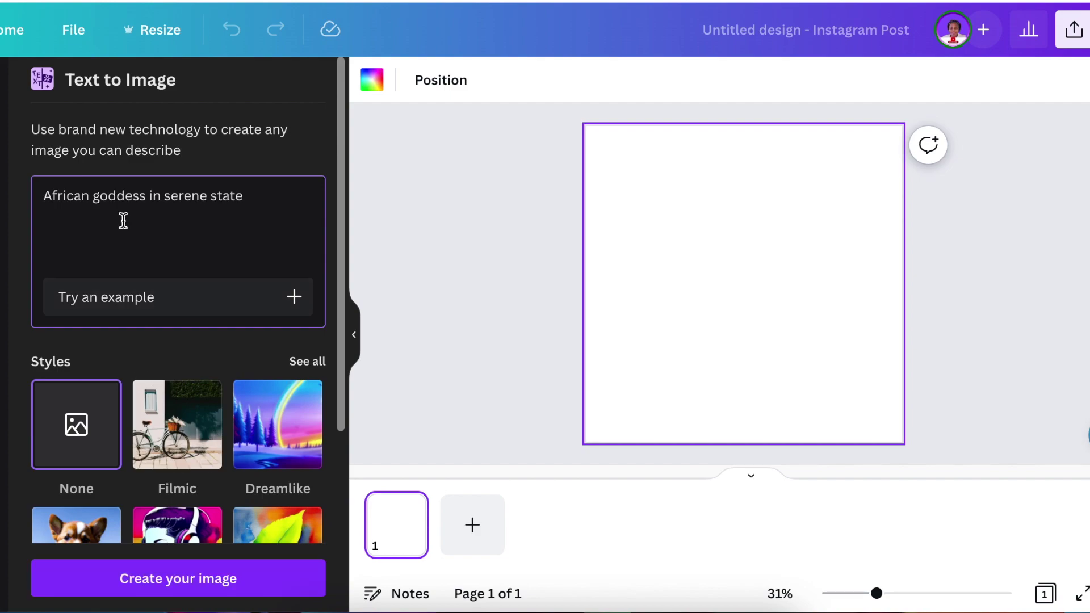
pyautogui.click(305, 358)
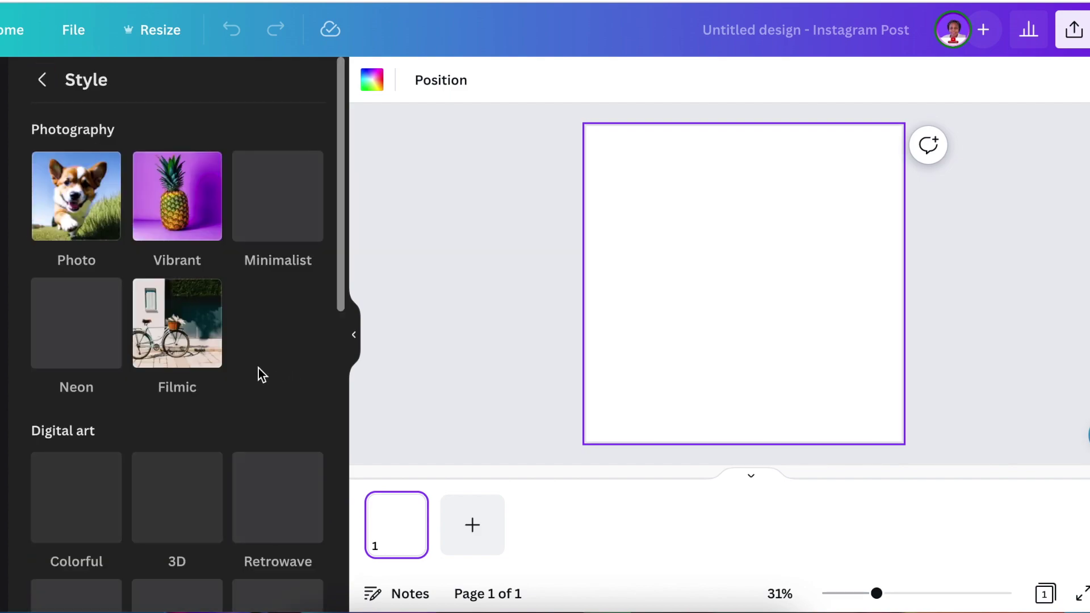
pyautogui.scroll(-3, 222, 475)
pyautogui.scroll(-4, 222, 475)
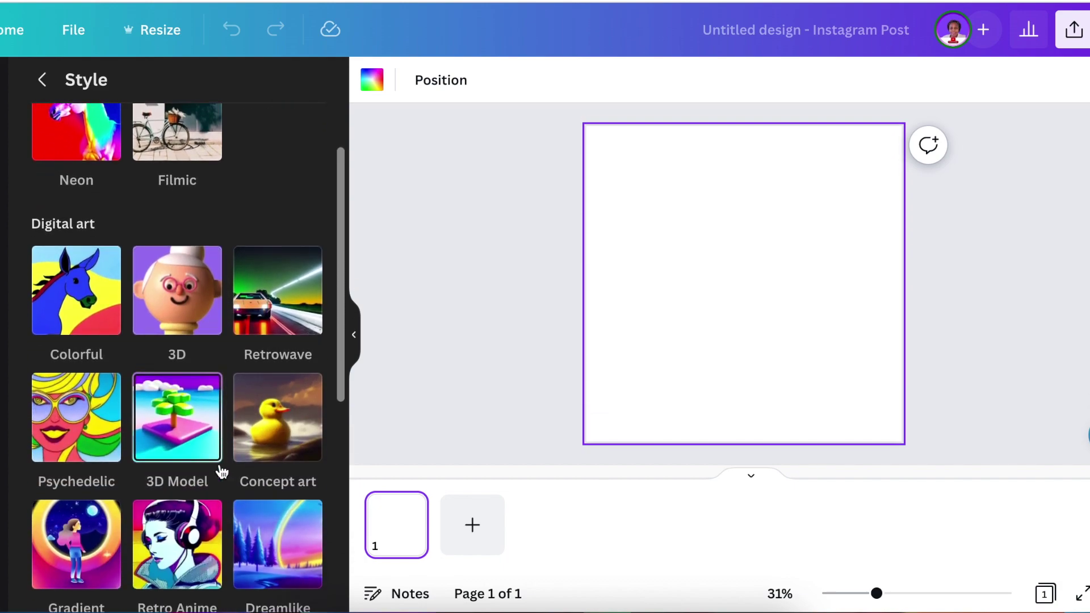
pyautogui.click(156, 433)
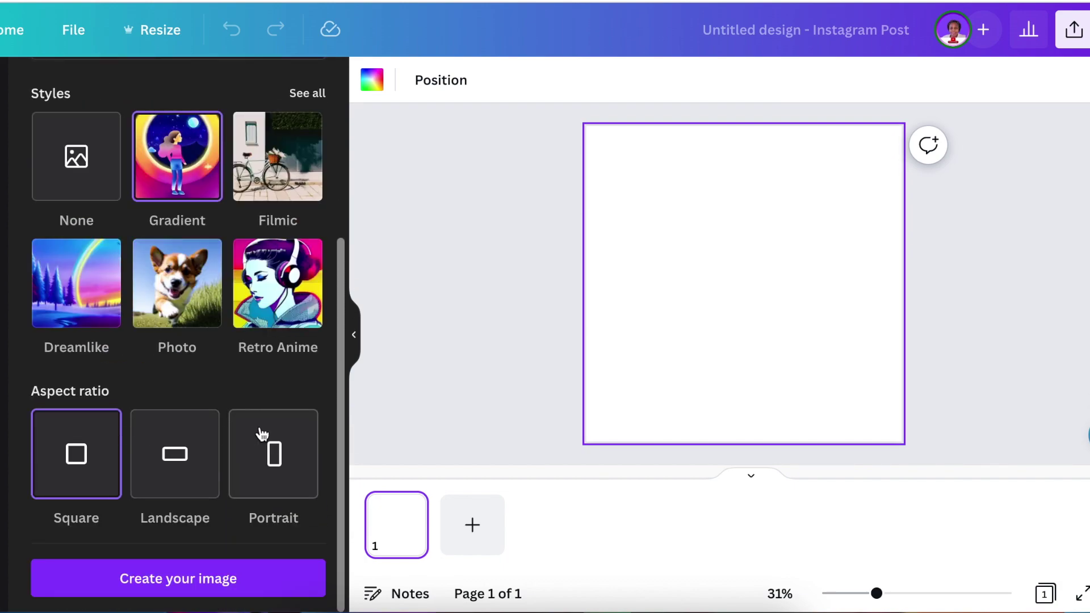
pyautogui.click(194, 579)
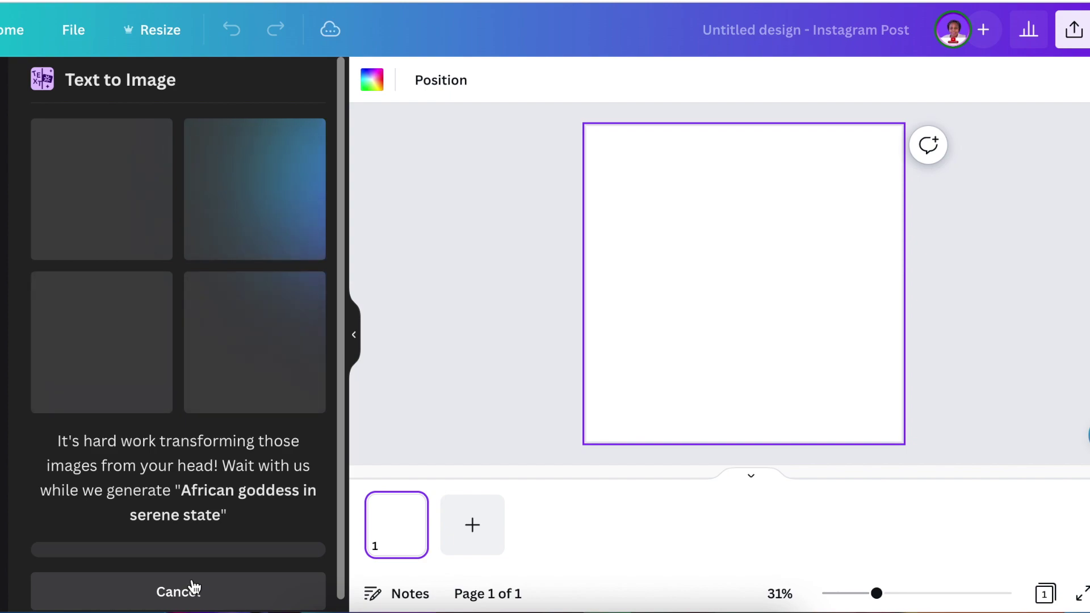
pyautogui.moveTo(761, 316); pyautogui.dragTo(688, 248)
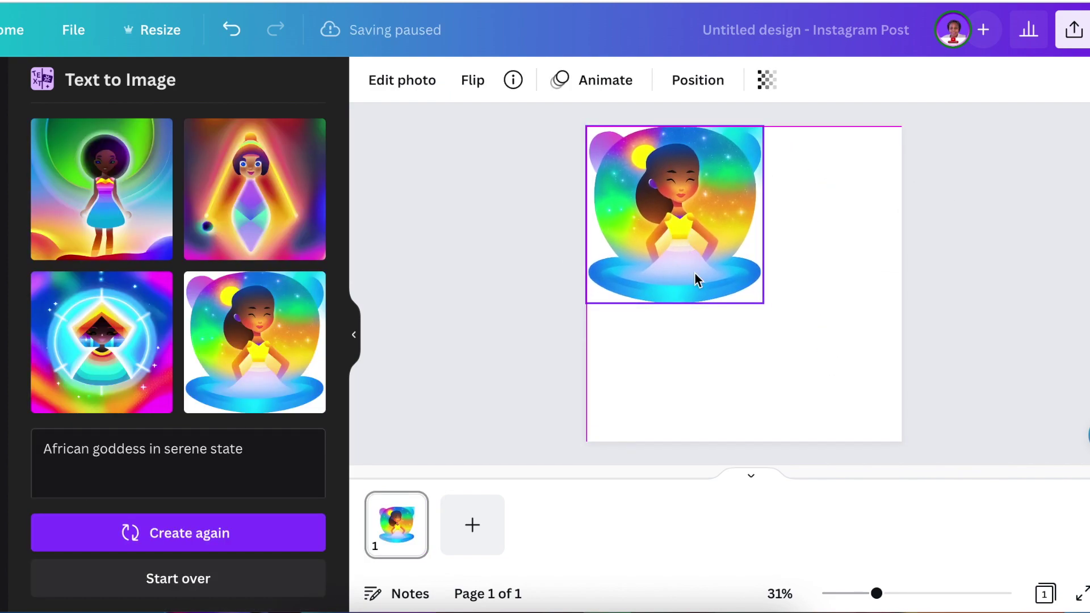
pyautogui.moveTo(763, 303); pyautogui.dragTo(927, 445)
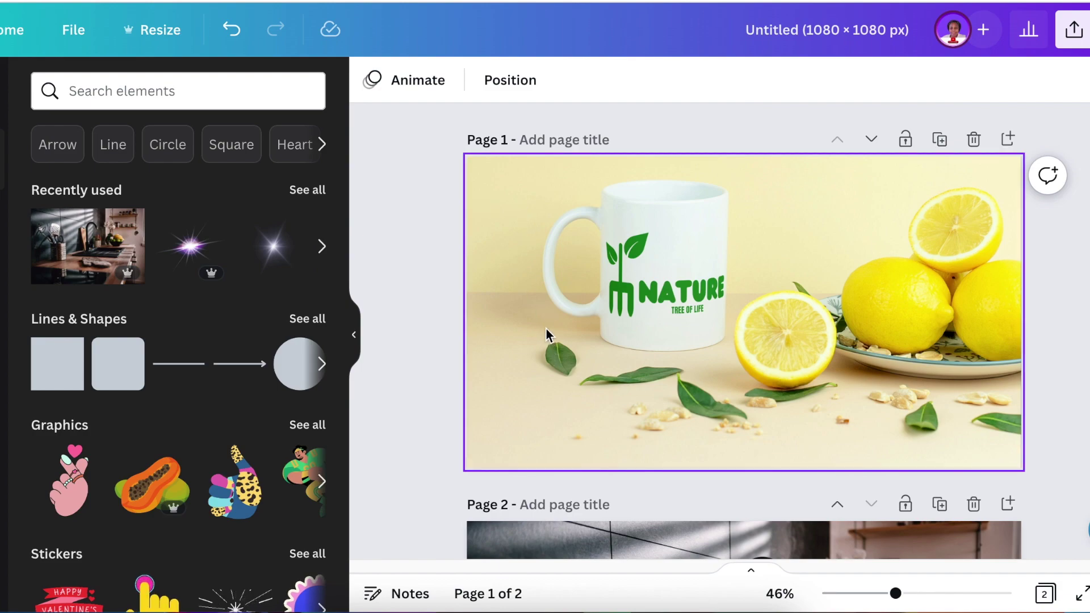
# - With Magic Edit and an enlarged brush, paint over the lemons beside the NATURE mug and apply the green apples result
pyautogui.click(898, 332)
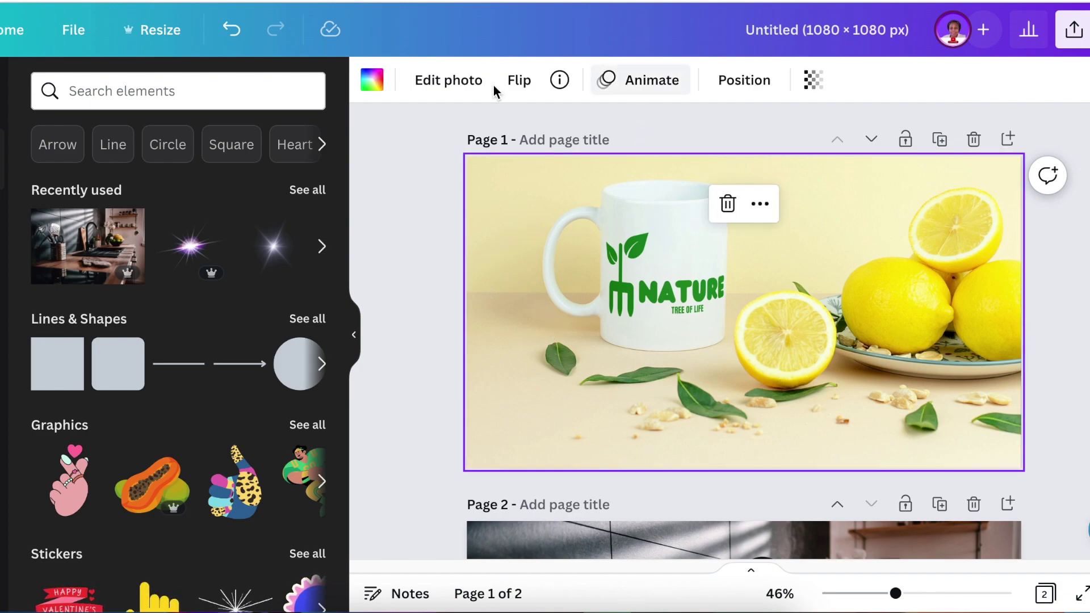
pyautogui.click(465, 80)
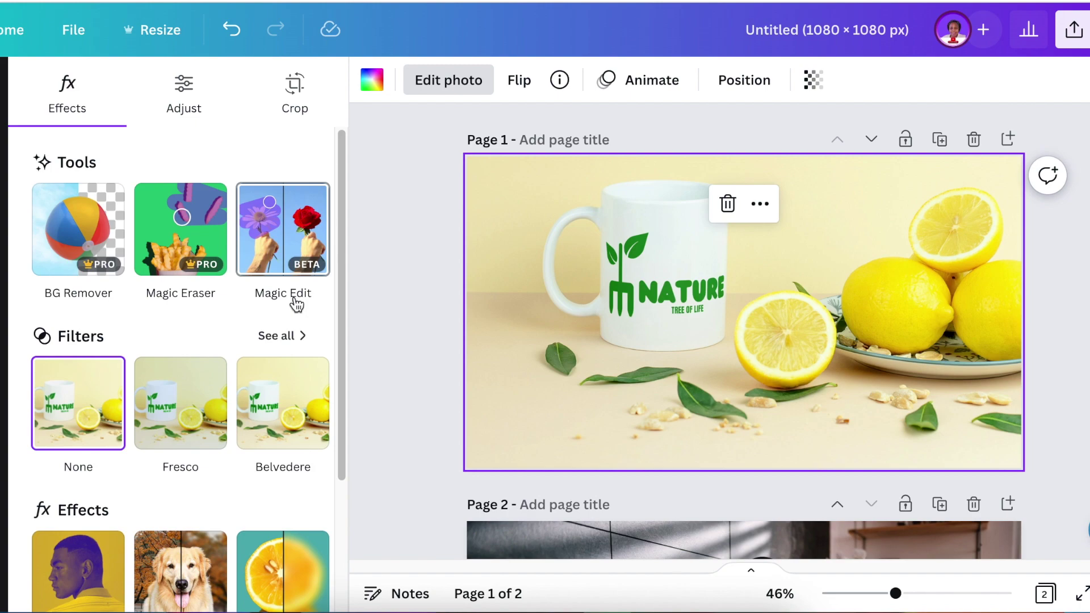
pyautogui.click(284, 235)
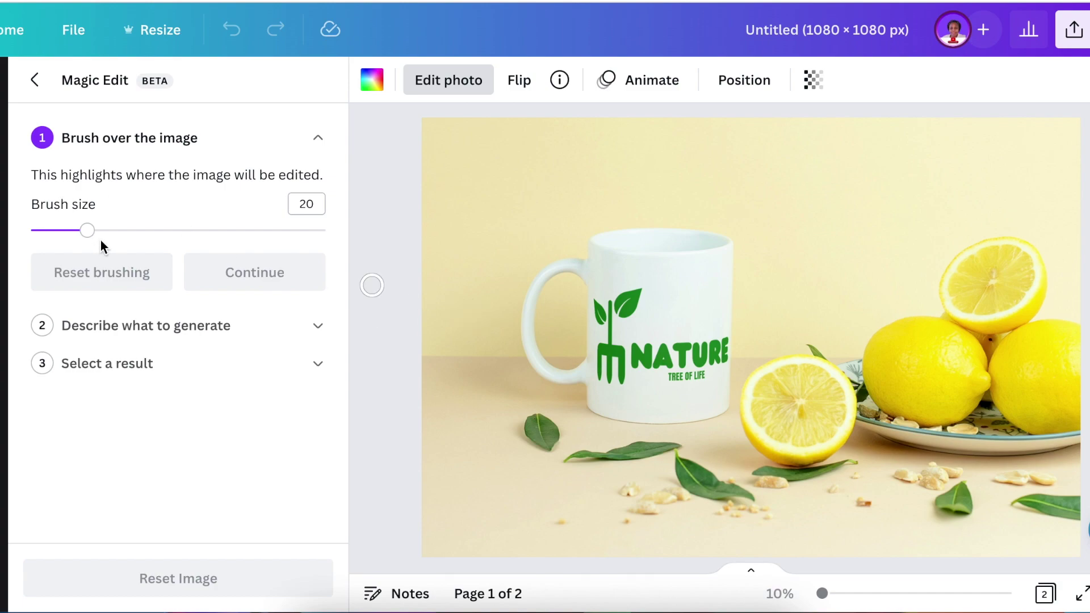
pyautogui.moveTo(89, 232)
pyautogui.mouseDown()
pyautogui.moveTo(133, 237)
pyautogui.moveTo(87, 230)
pyautogui.mouseUp()
pyautogui.moveTo(829, 387)
pyautogui.mouseDown()
pyautogui.moveTo(761, 426)
pyautogui.moveTo(1028, 262)
pyautogui.moveTo(1029, 295)
pyautogui.moveTo(880, 390)
pyautogui.moveTo(1053, 355)
pyautogui.moveTo(1046, 426)
pyautogui.moveTo(1067, 400)
pyautogui.mouseUp()
pyautogui.click(253, 267)
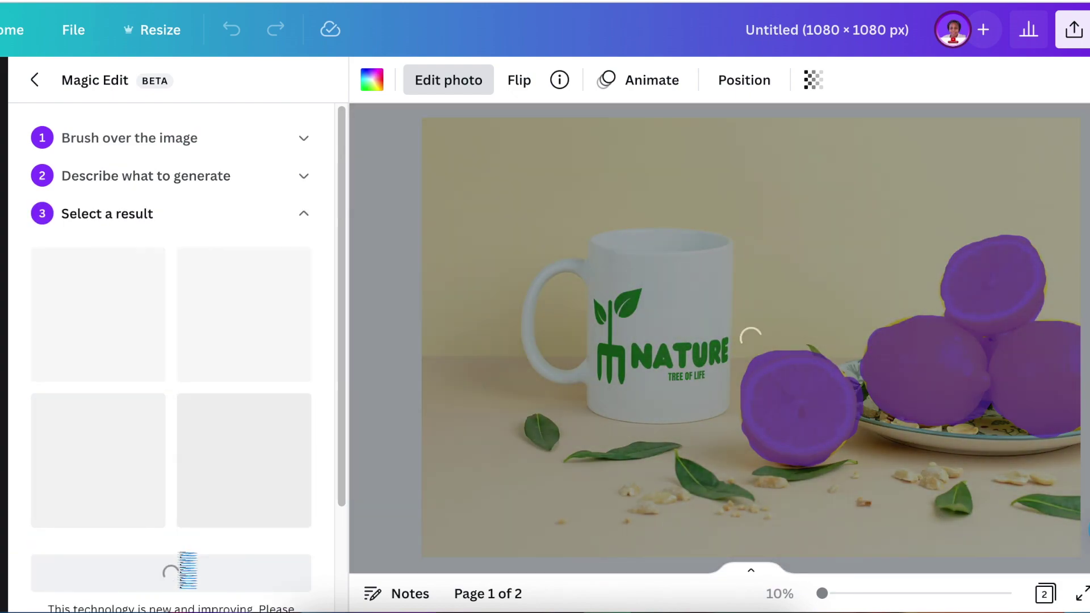
pyautogui.click(252, 307)
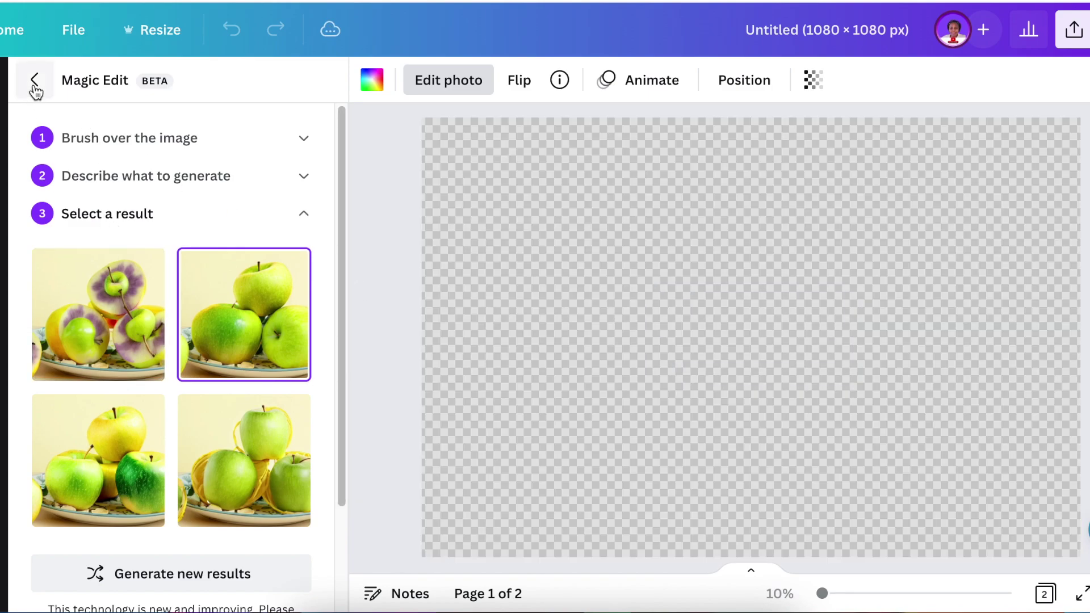
pyautogui.click(34, 85)
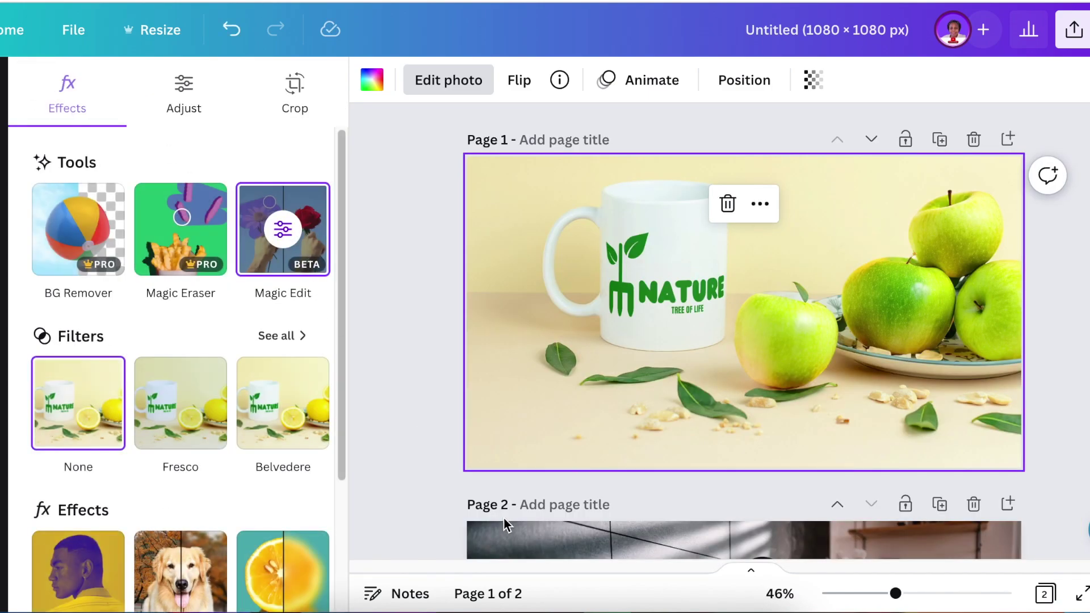
# - Use Magic Eraser on the page 2 kitchen photo to brush away the oven mitt
pyautogui.scroll(-5, 504, 516)
pyautogui.click(295, 94)
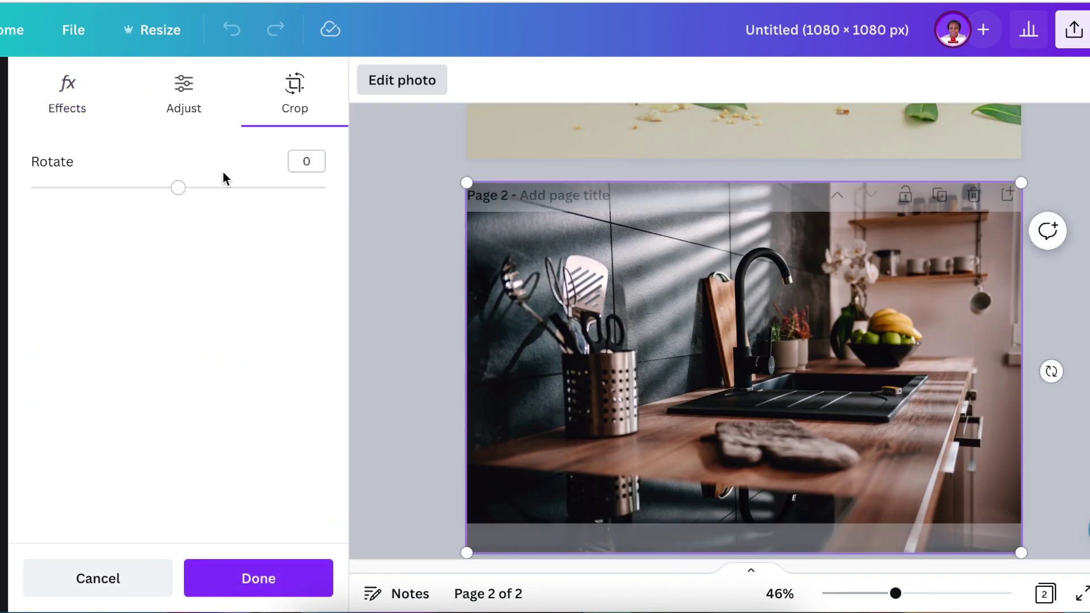
pyautogui.press('Escape')
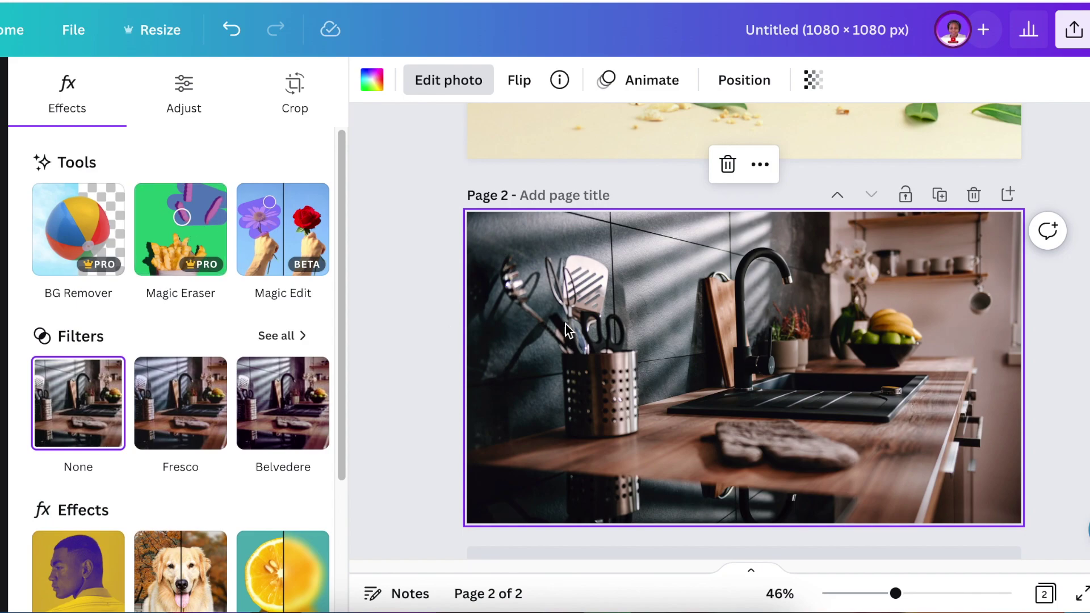
pyautogui.scroll(-1, 565, 329)
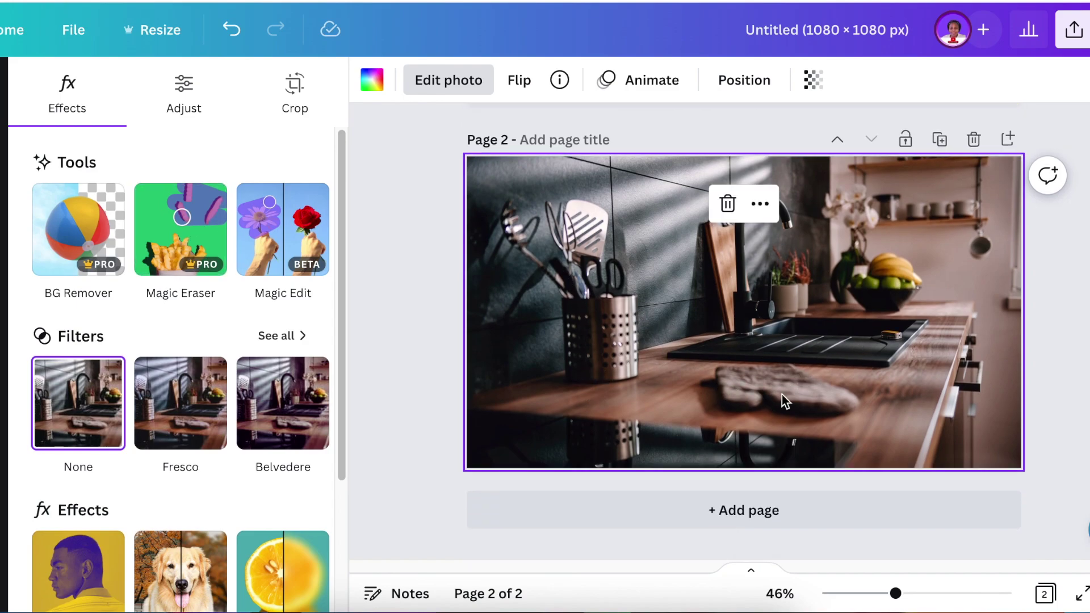
pyautogui.click(180, 224)
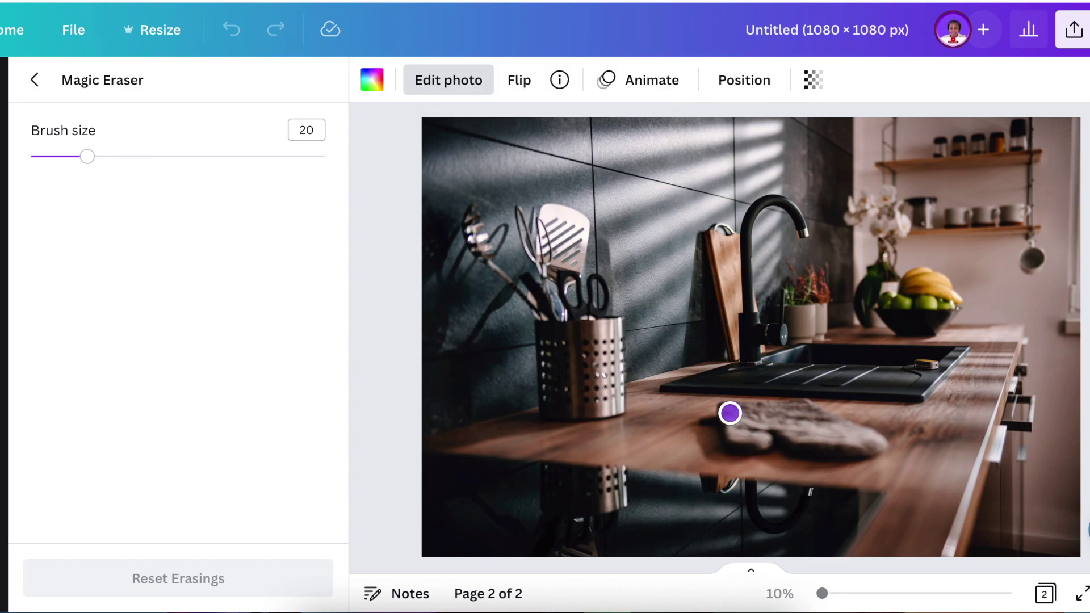
pyautogui.moveTo(745, 414)
pyautogui.mouseDown()
pyautogui.moveTo(786, 413)
pyautogui.moveTo(667, 421)
pyautogui.mouseUp()
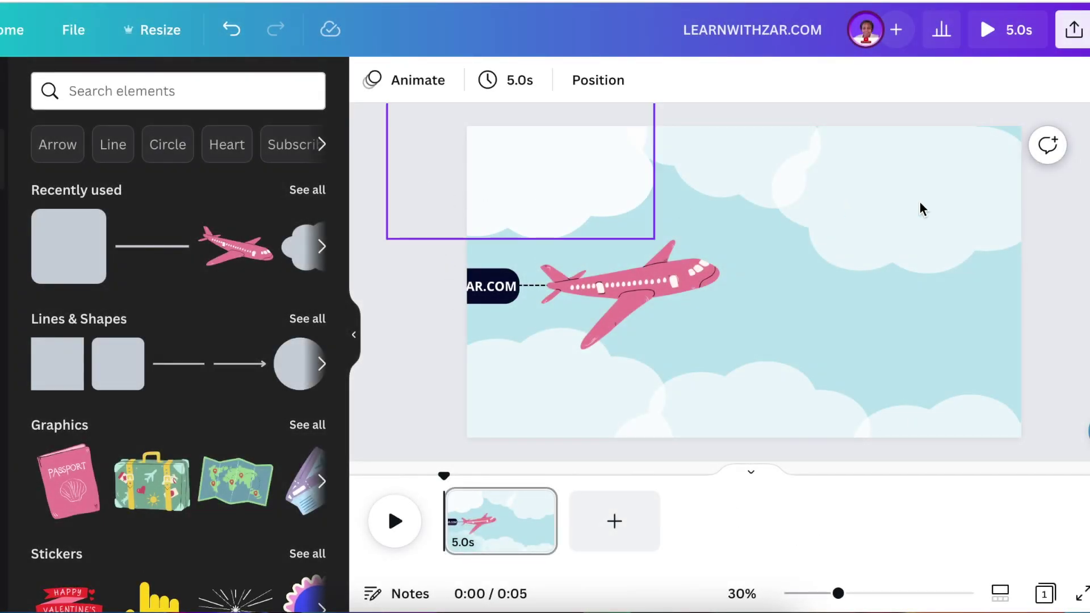
# - Record a custom animation path by dragging the plane and banner group across the sky
pyautogui.click(696, 316)
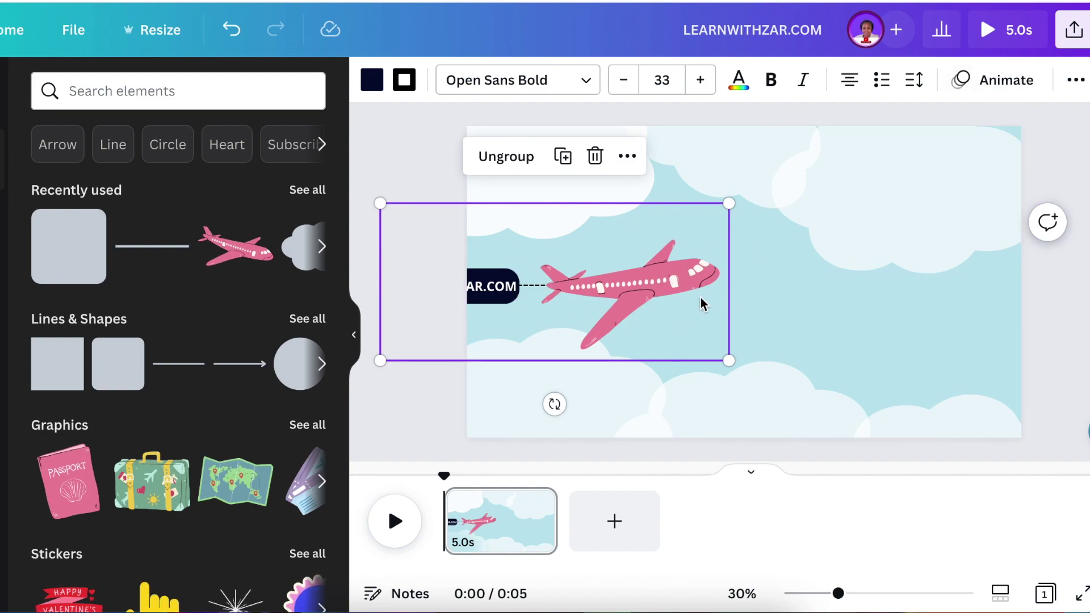
pyautogui.click(1001, 91)
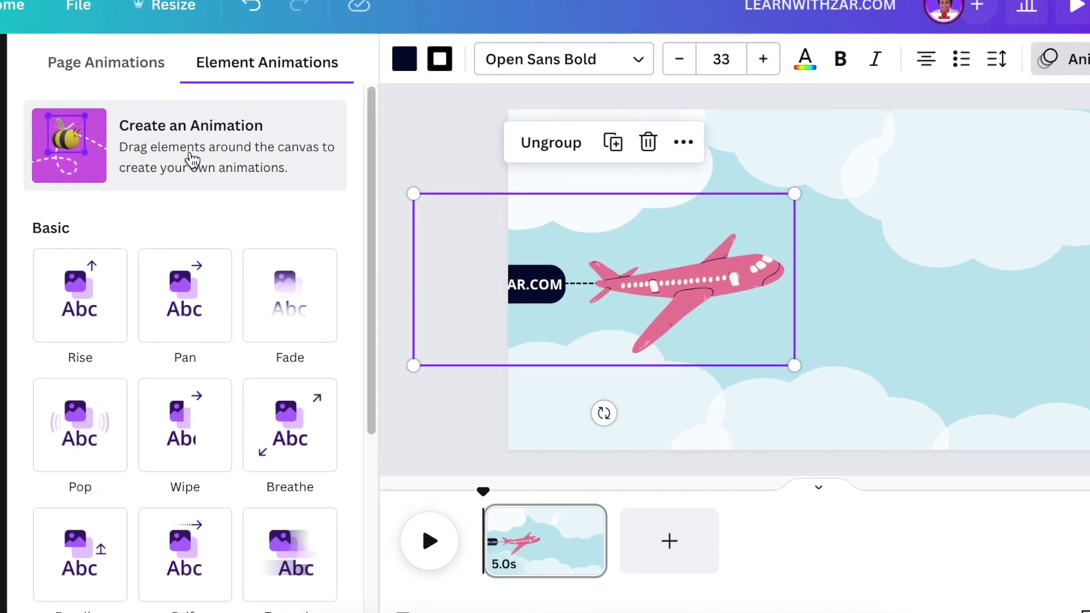
pyautogui.click(187, 163)
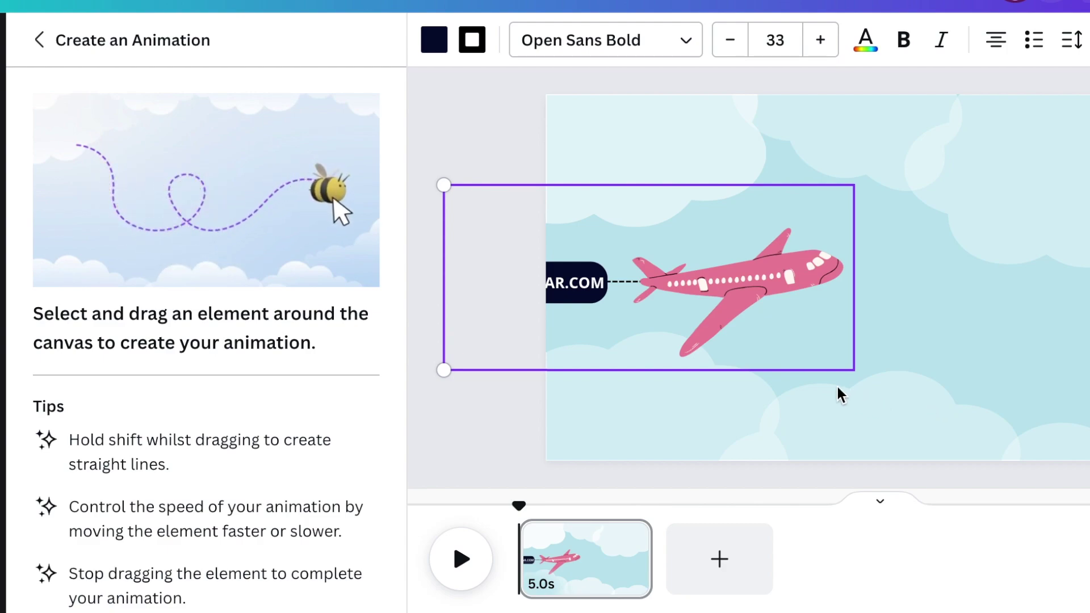
pyautogui.click(666, 318)
pyautogui.moveTo(607, 344)
pyautogui.mouseDown()
pyautogui.moveTo(649, 275)
pyautogui.moveTo(715, 363)
pyautogui.moveTo(834, 268)
pyautogui.moveTo(1057, 212)
pyautogui.moveTo(1051, 160)
pyautogui.moveTo(1089, 157)
pyautogui.mouseUp()
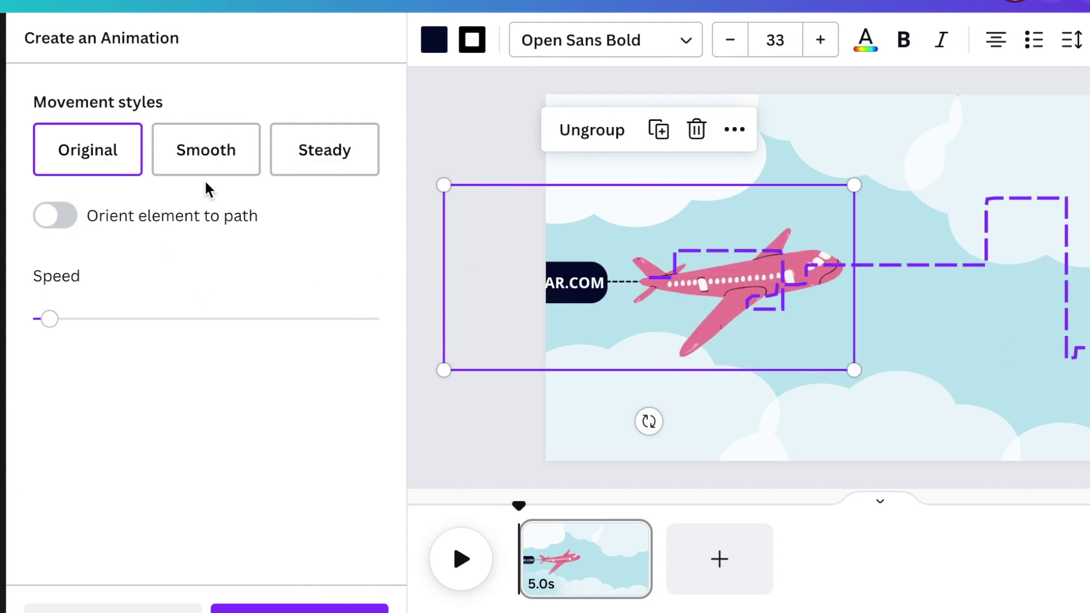
# - Set the recorded motion to Smooth, then Steady, and increase the animation speed
pyautogui.click(211, 155)
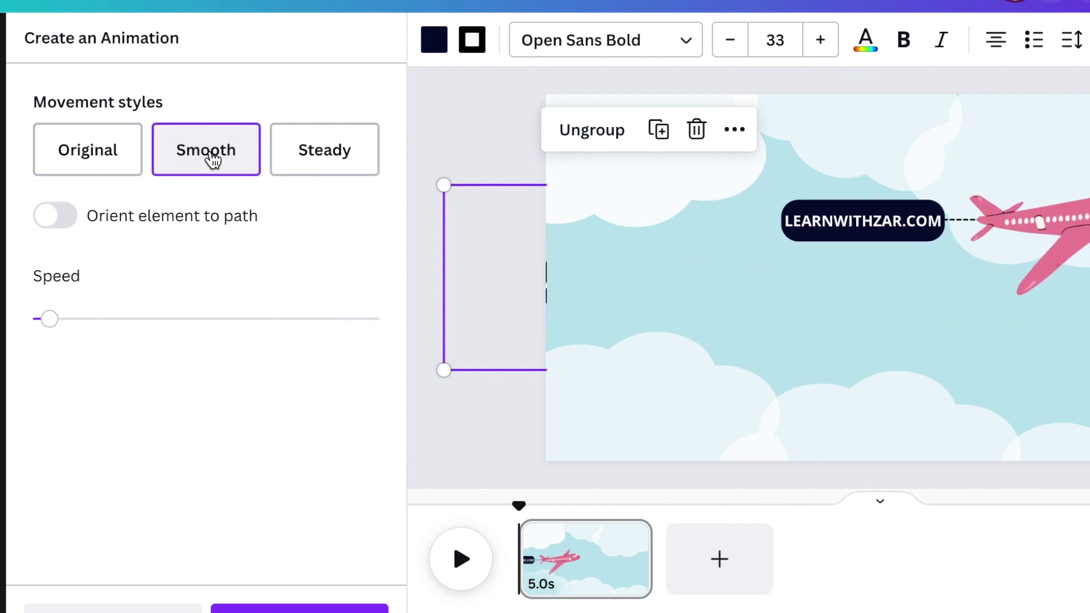
pyautogui.click(317, 155)
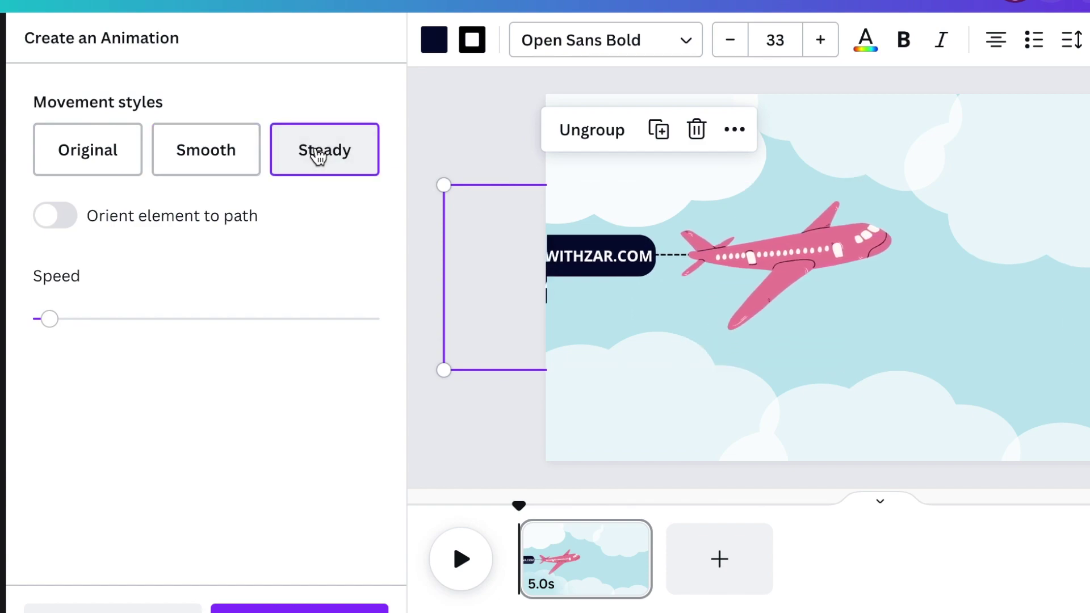
pyautogui.moveTo(51, 325); pyautogui.dragTo(76, 323)
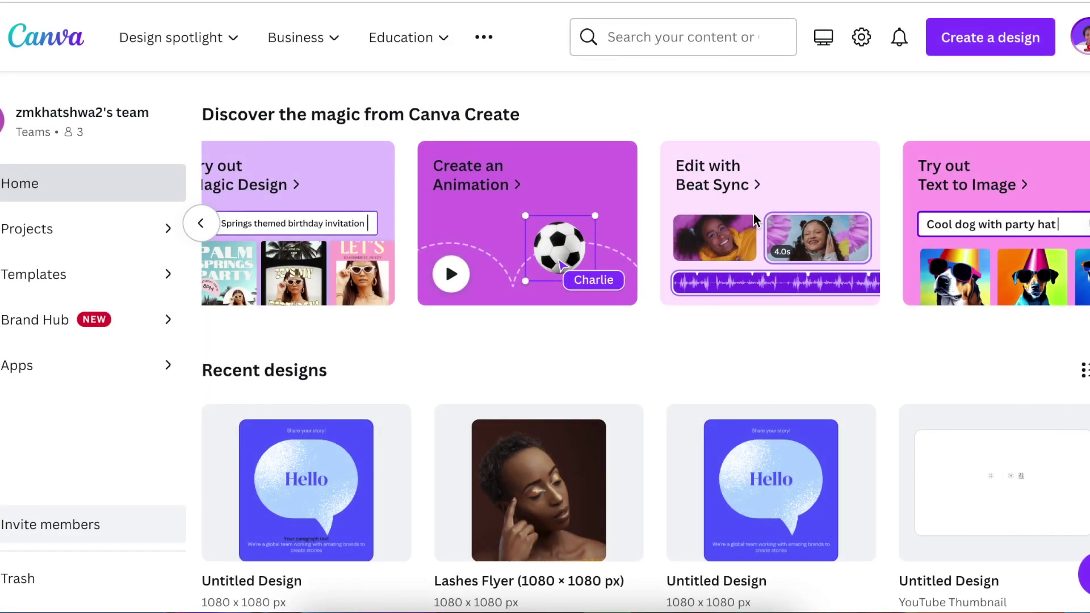
# - Open the Edit with Beat Sync card from the home page and load its sample video
pyautogui.click(755, 221)
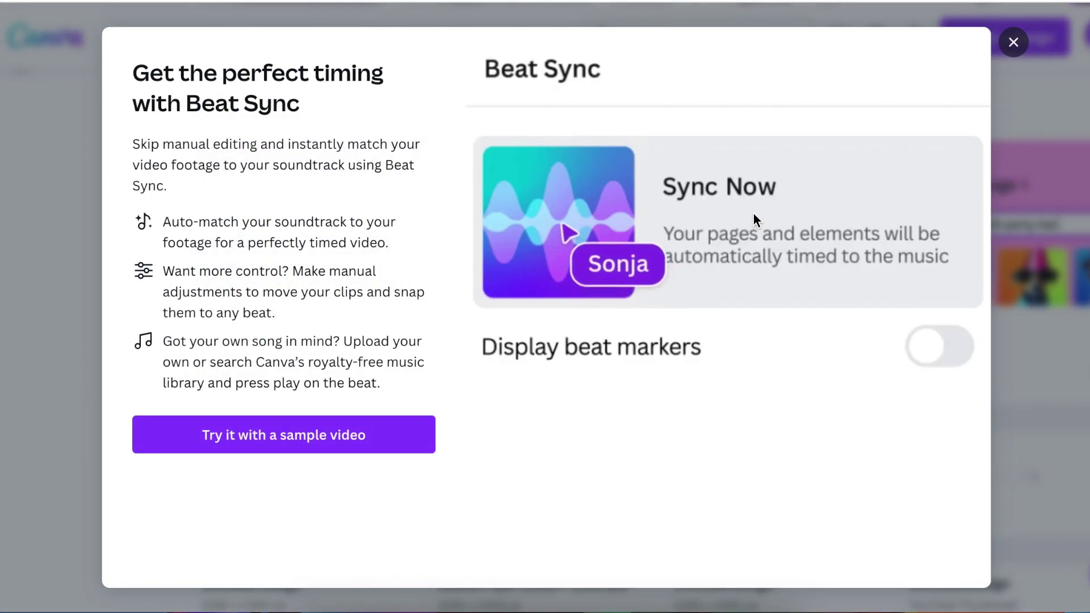
pyautogui.click(392, 440)
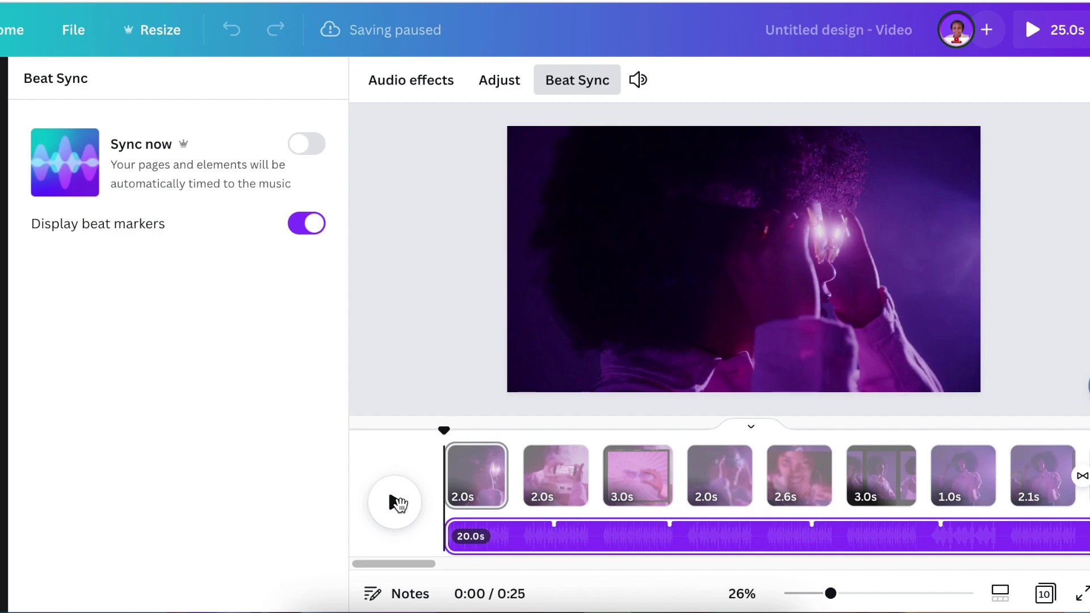
# - Play the Beat Sync sample video and pause it at 0:11 in the sixth clip
pyautogui.click(395, 505)
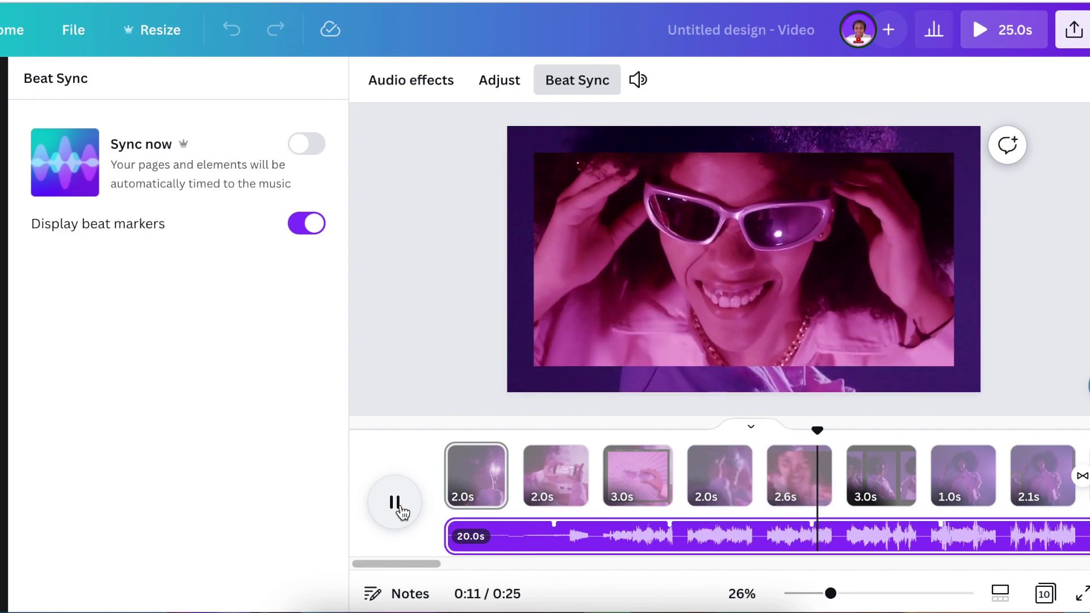
pyautogui.click(397, 506)
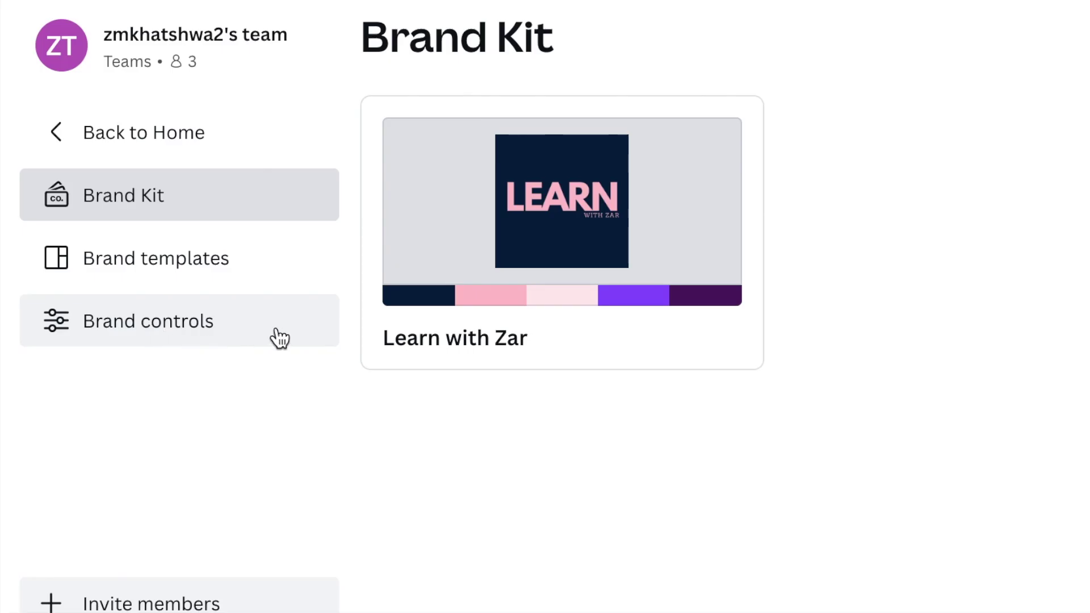
# - In the Learn with Zar brand kit, choose Replace across designs for the LEARN logo with all designs selected
pyautogui.click(648, 278)
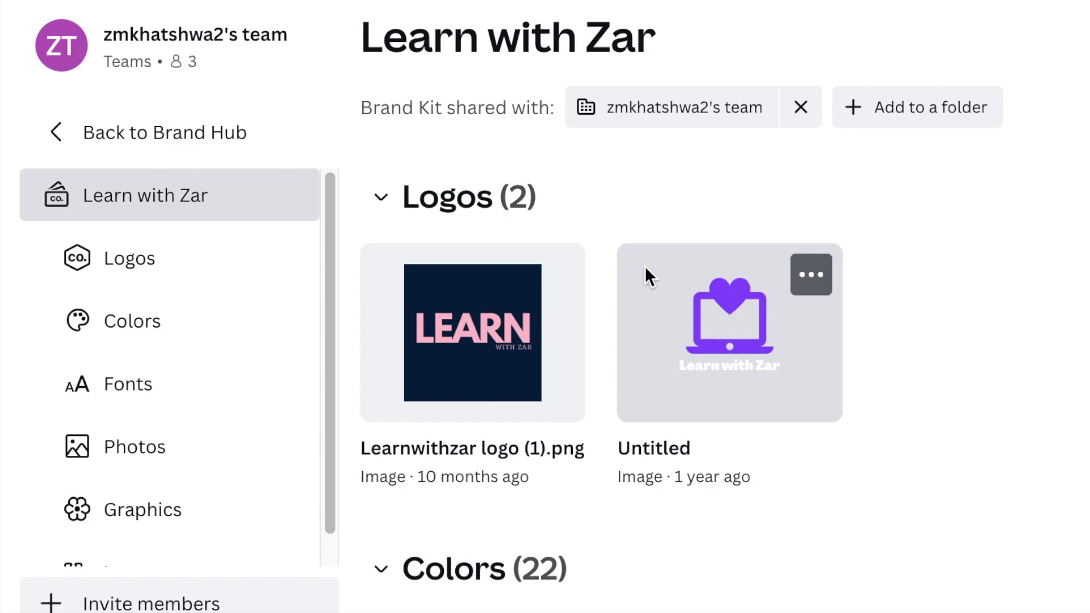
pyautogui.click(560, 277)
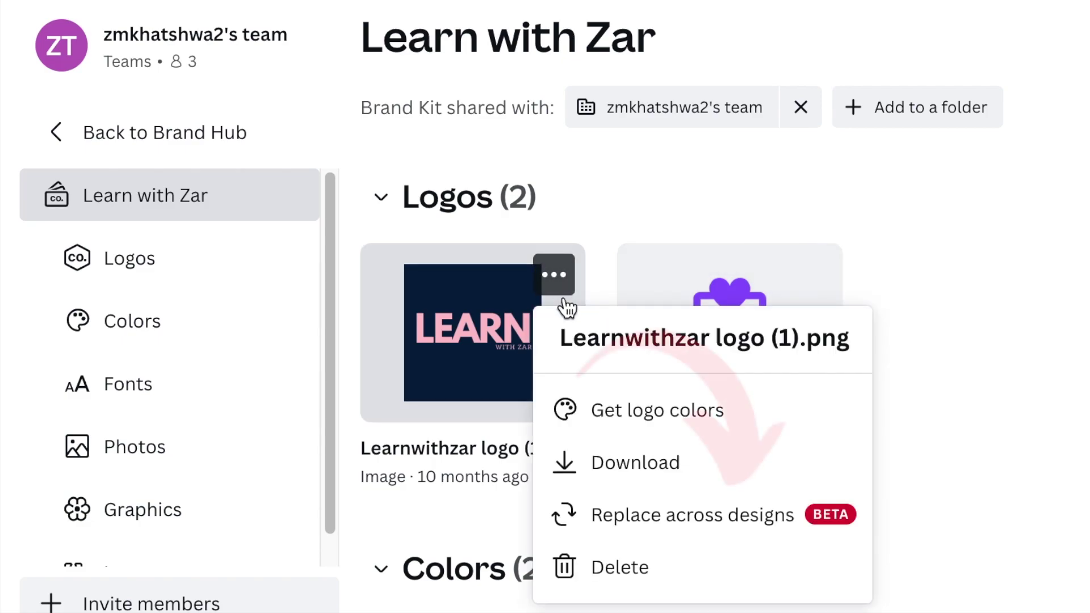
pyautogui.click(637, 515)
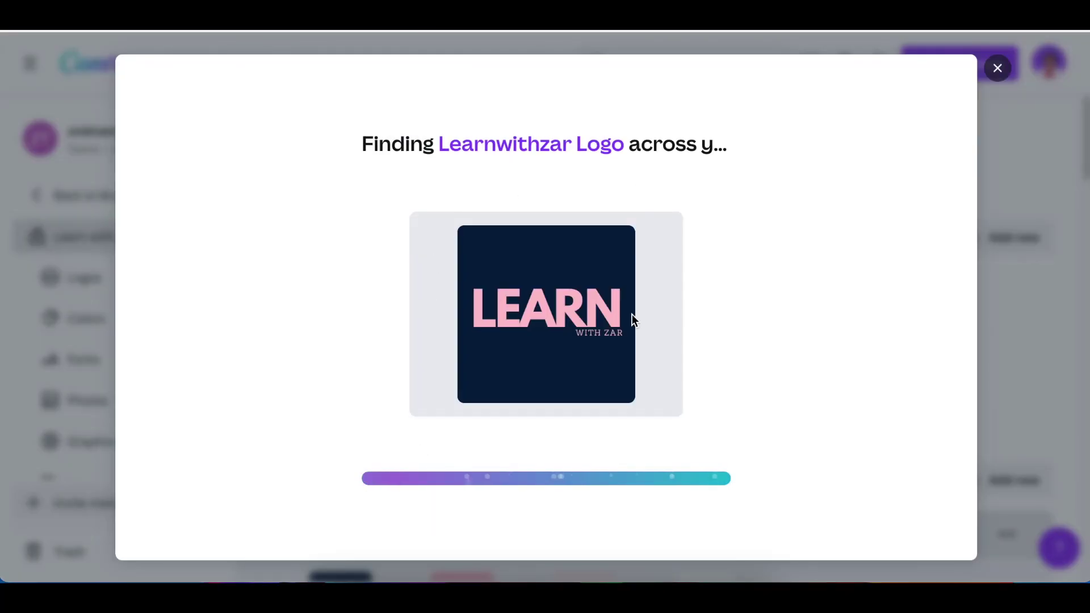
pyautogui.click(607, 230)
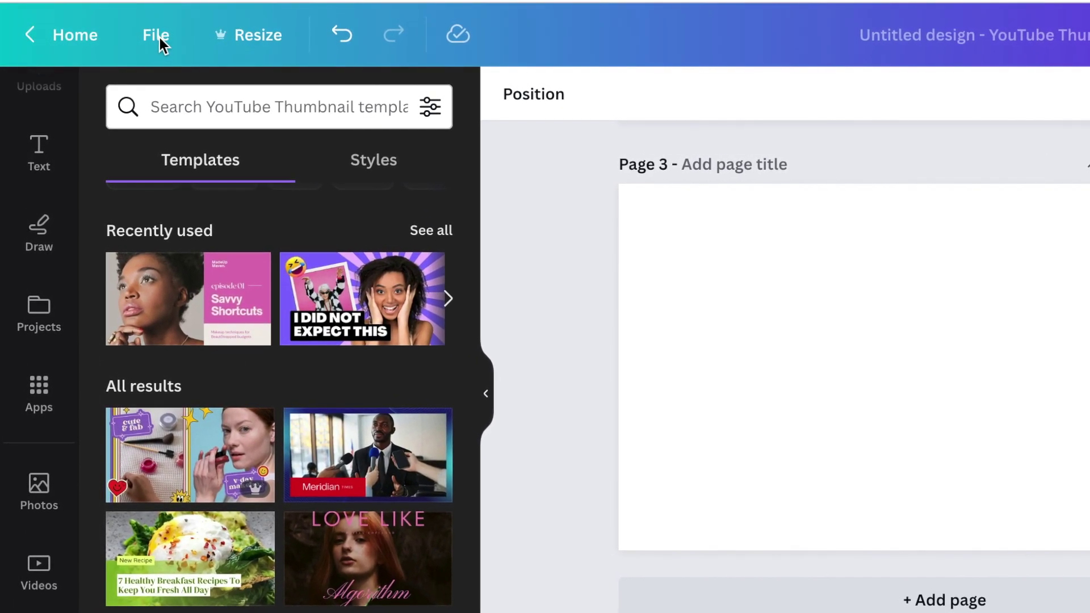
# - Preview 3x3 Grid, 6 Columns, 12 Columns and Custom layouts in Add guides, then cancel without adding any
pyautogui.click(157, 39)
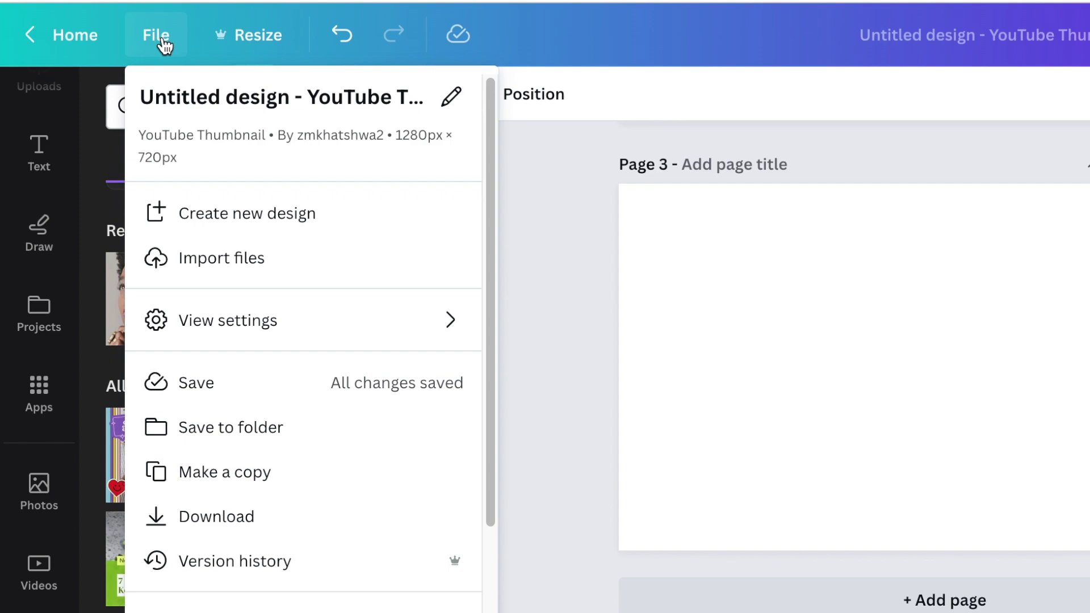
pyautogui.moveTo(263, 324)
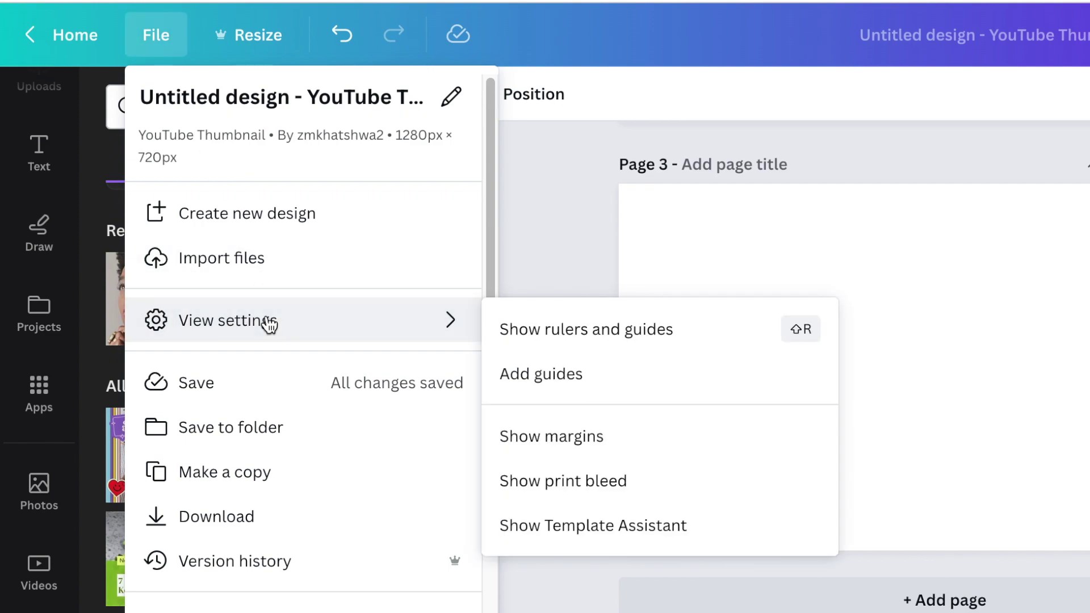
pyautogui.click(577, 386)
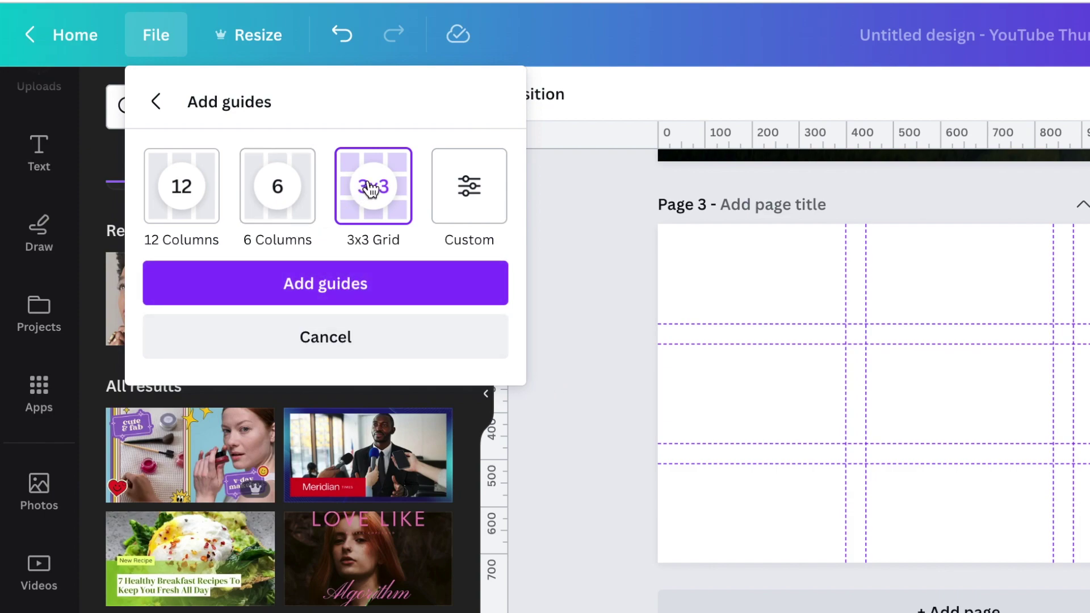
pyautogui.click(298, 191)
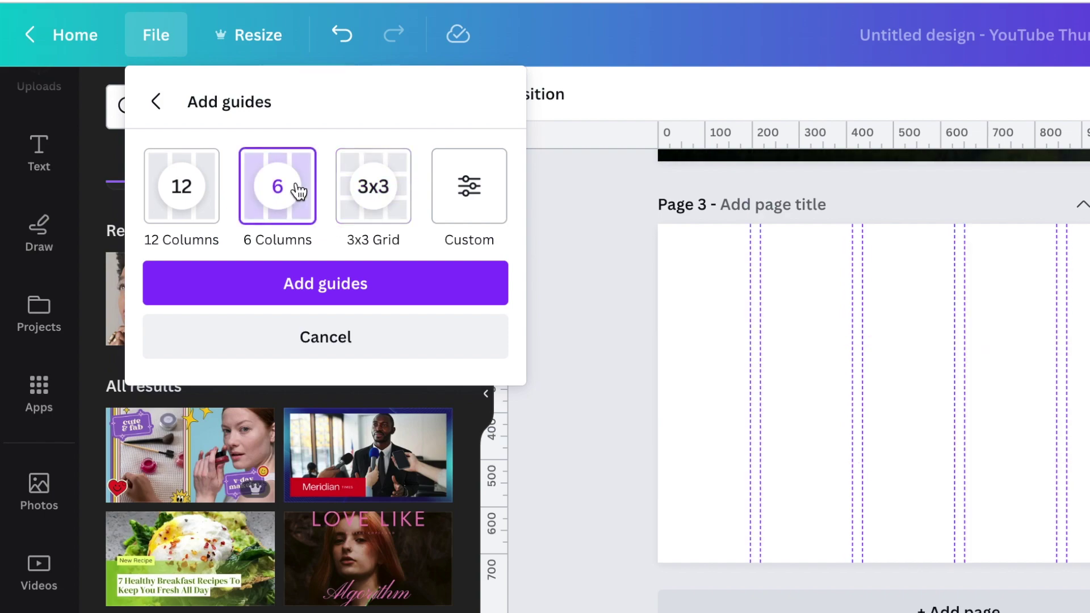
pyautogui.click(182, 198)
pyautogui.click(291, 197)
pyautogui.click(469, 193)
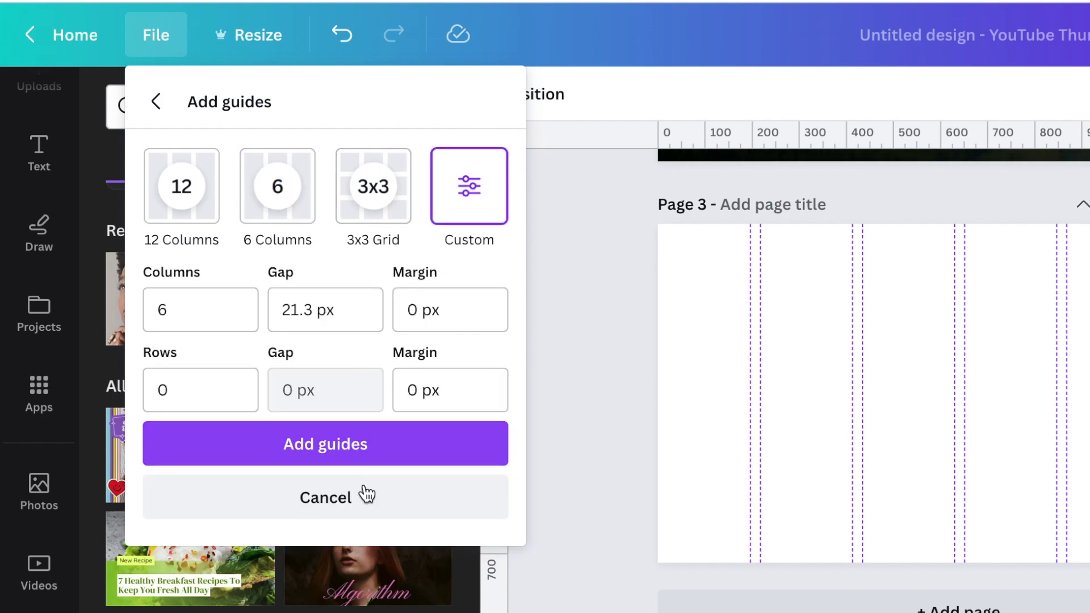
pyautogui.click(581, 389)
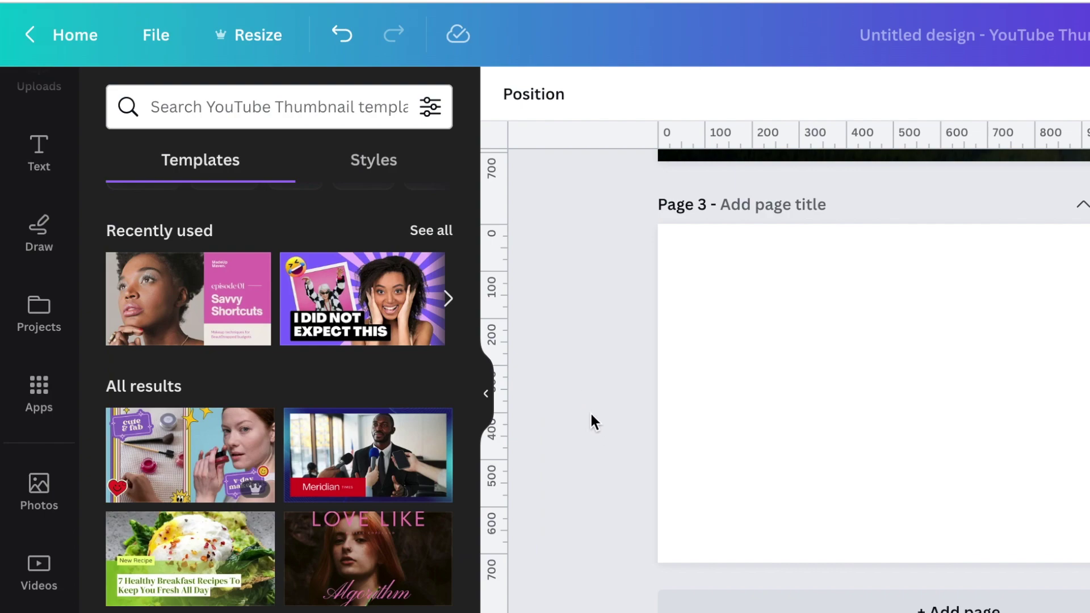
# - Try a pink-orange gradient on page 3's background, then undo it to keep it white
pyautogui.click(773, 408)
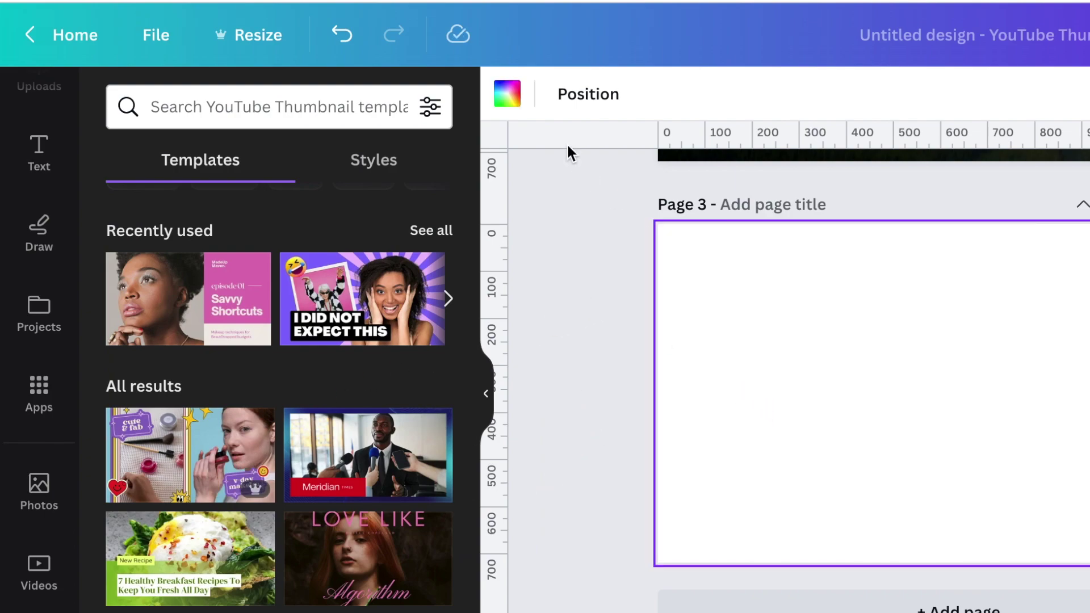
pyautogui.click(517, 106)
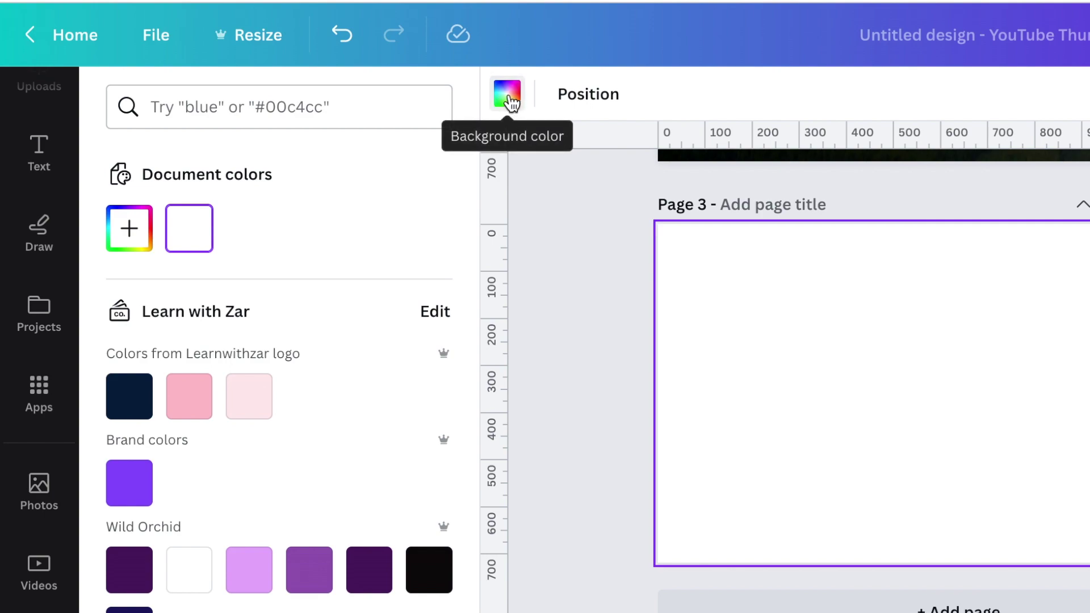
pyautogui.scroll(-15, 411, 444)
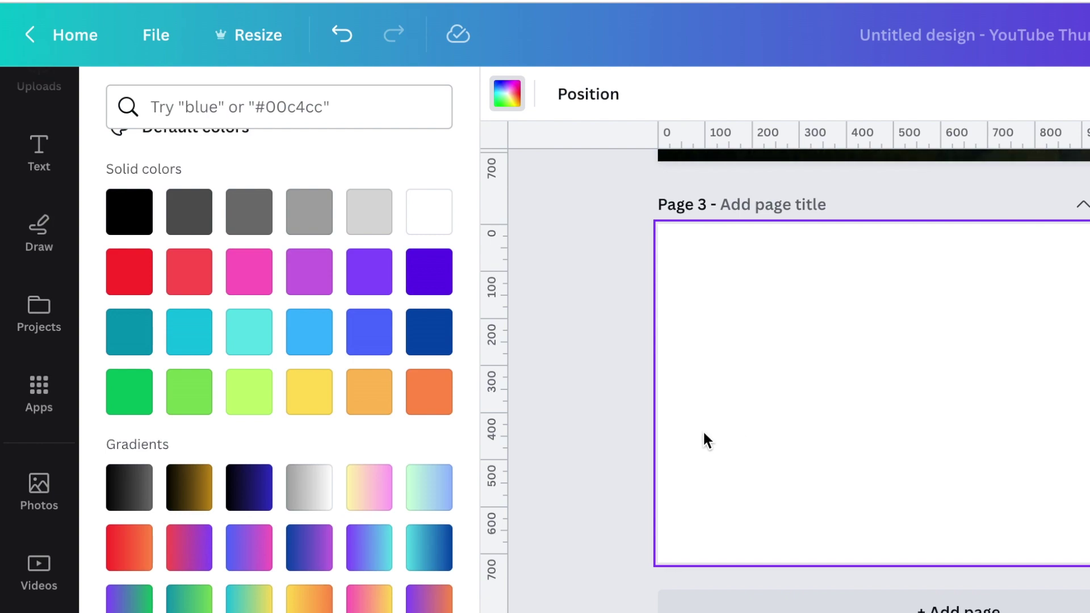
pyautogui.click(374, 610)
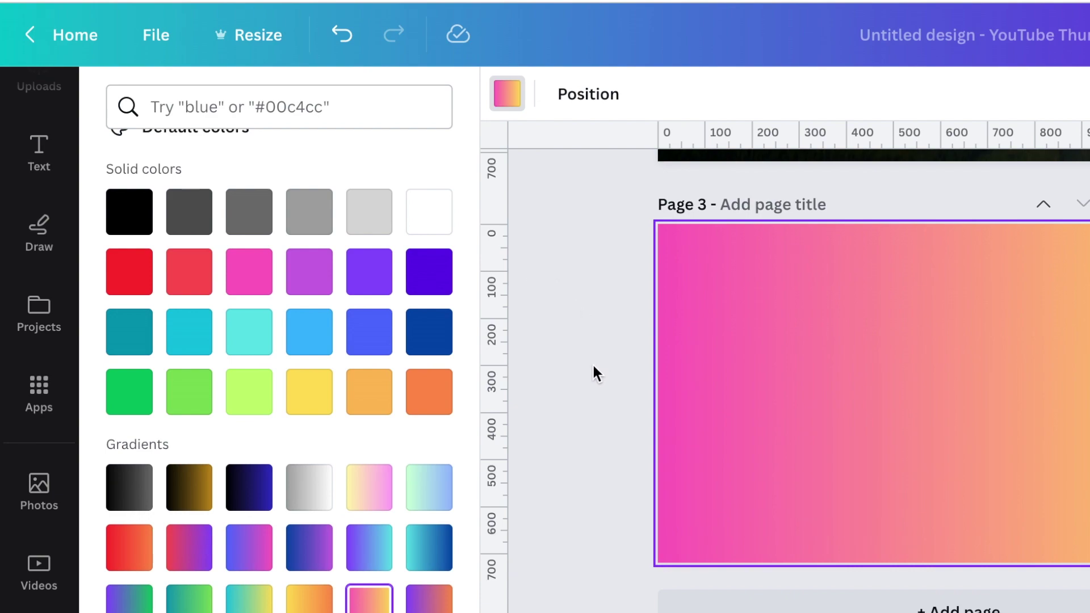
pyautogui.hotkey('ctrl', 'z')
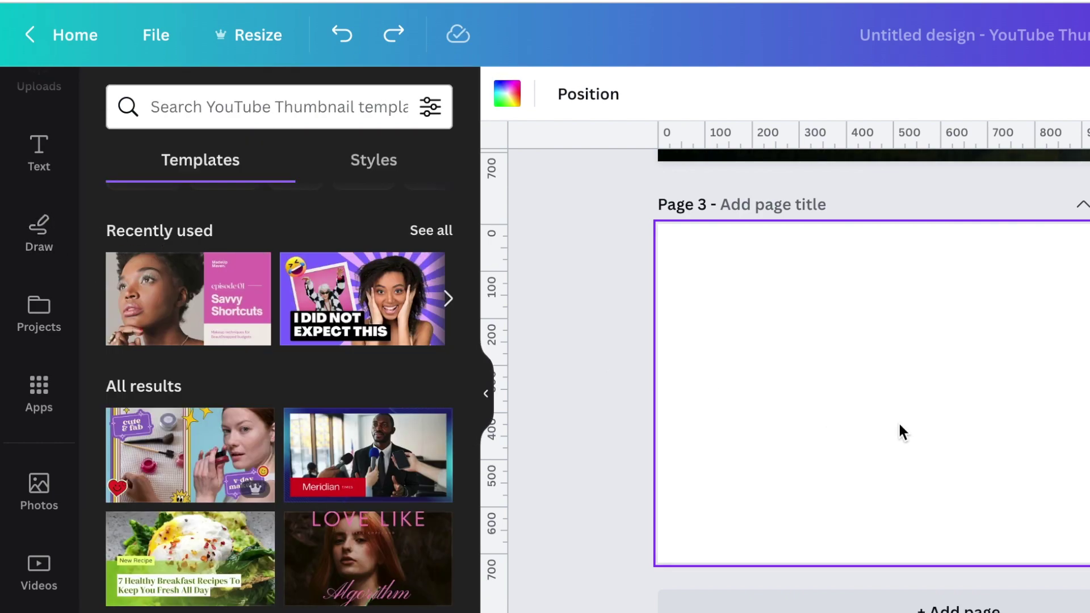
# - Paste a square, compare gradient fills, settle on dark navy, and move it to the page centre
pyautogui.hotkey('ctrl', 'v')
pyautogui.click(626, 94)
pyautogui.scroll(-5, 420, 503)
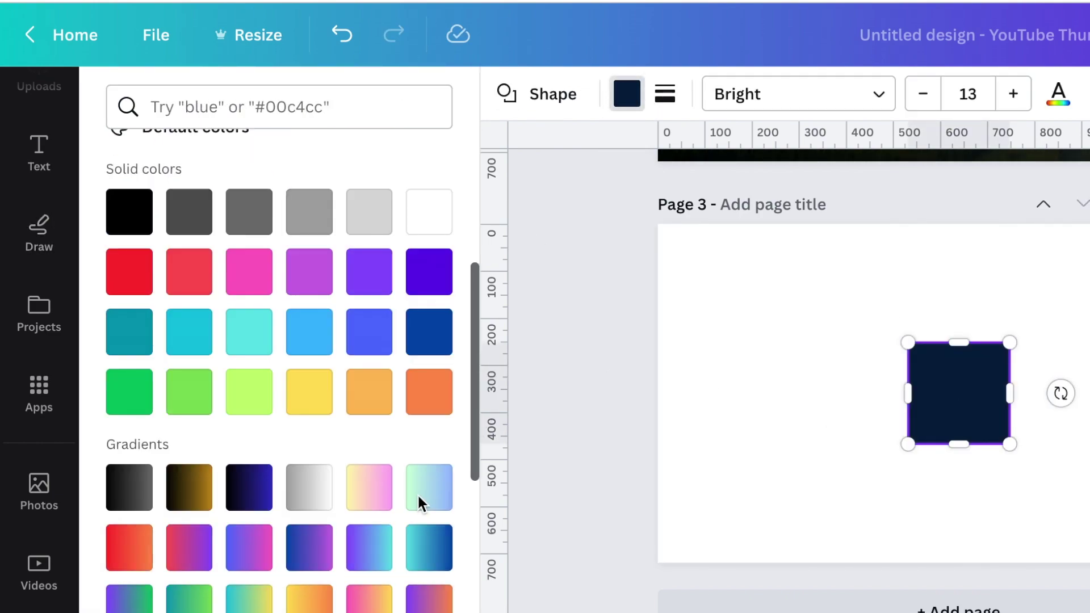
pyautogui.click(377, 562)
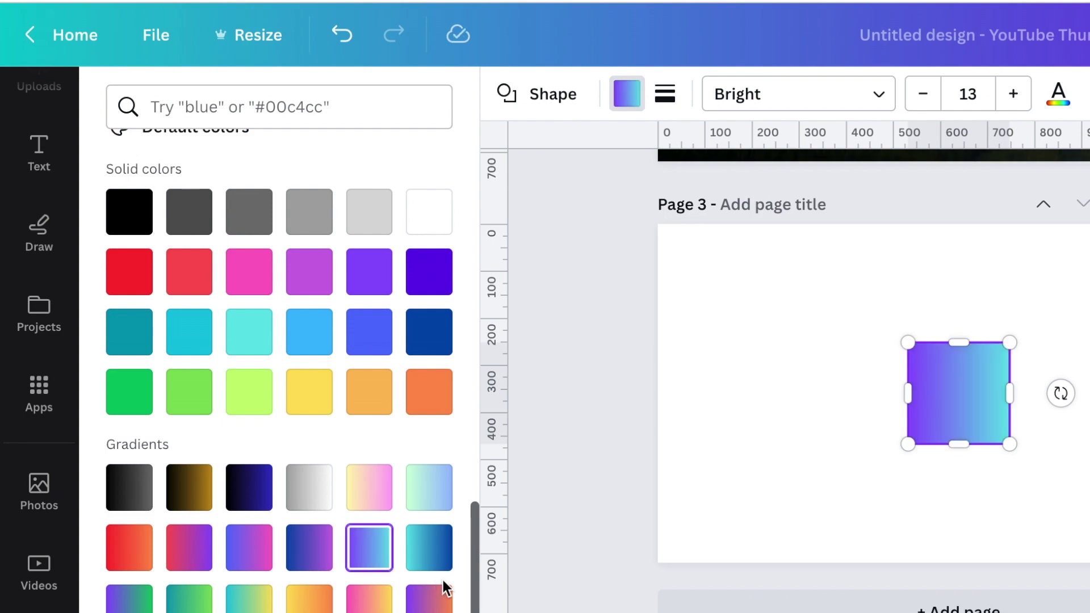
pyautogui.click(436, 551)
pyautogui.click(263, 500)
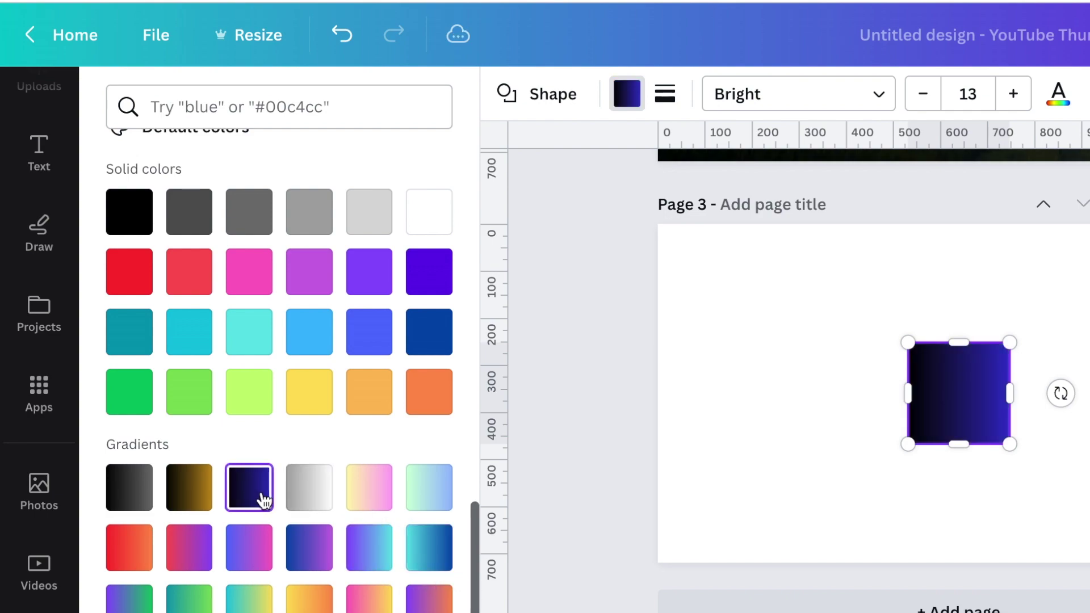
pyautogui.click(837, 470)
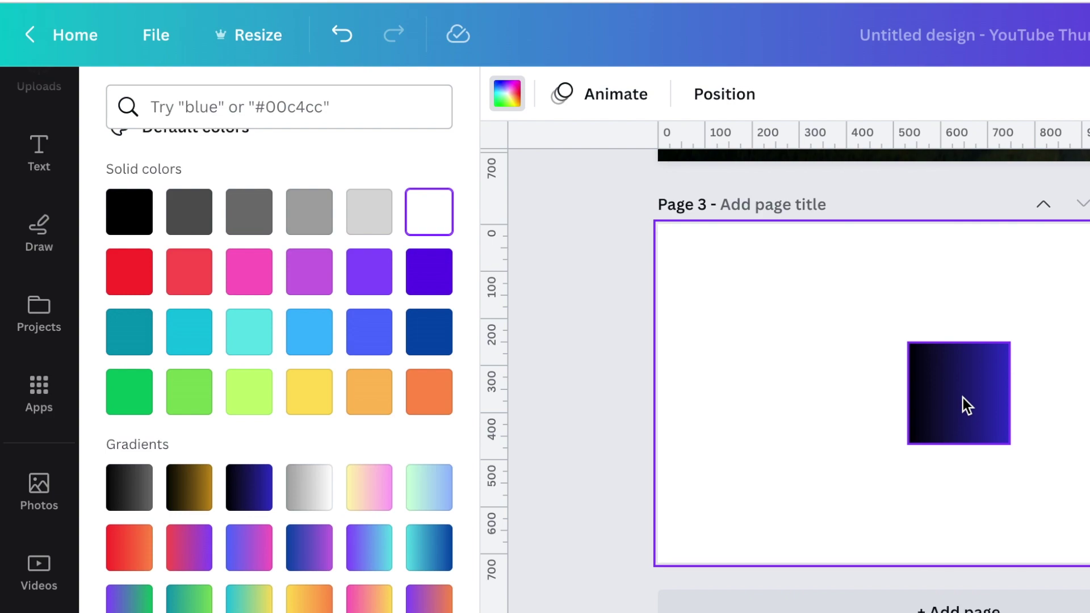
pyautogui.moveTo(966, 406); pyautogui.dragTo(840, 400)
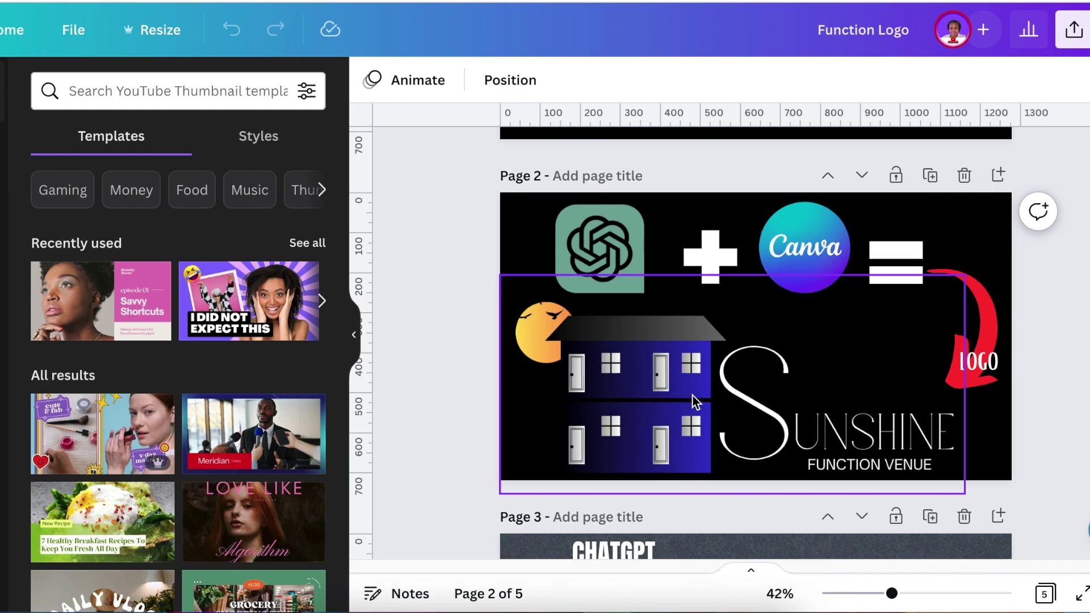
# - In page 2's Layers list, move the green logo tile below the red arrow
pyautogui.click(987, 433)
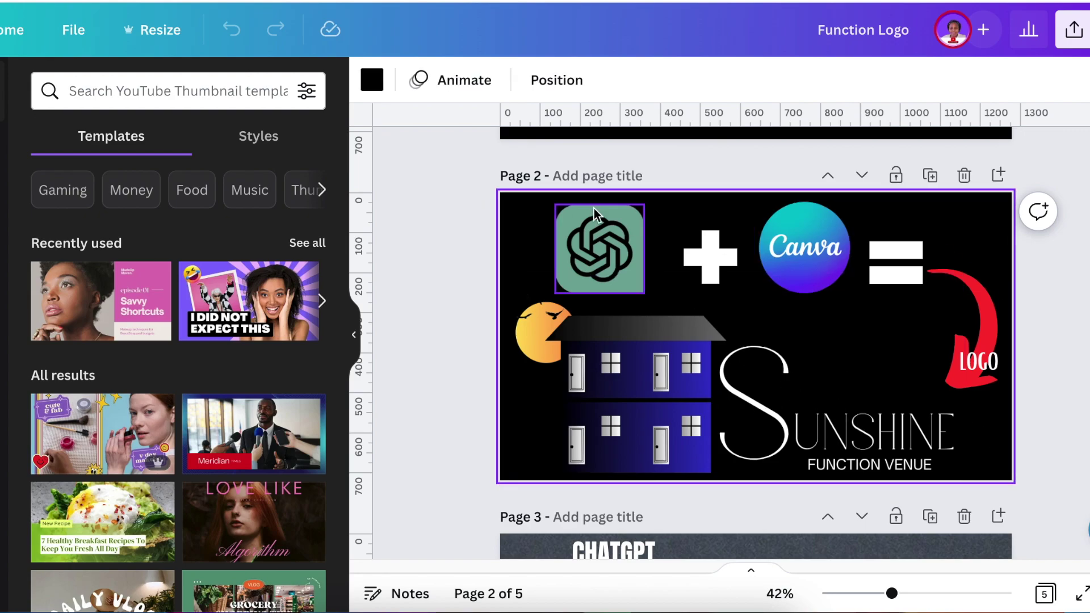
pyautogui.click(564, 80)
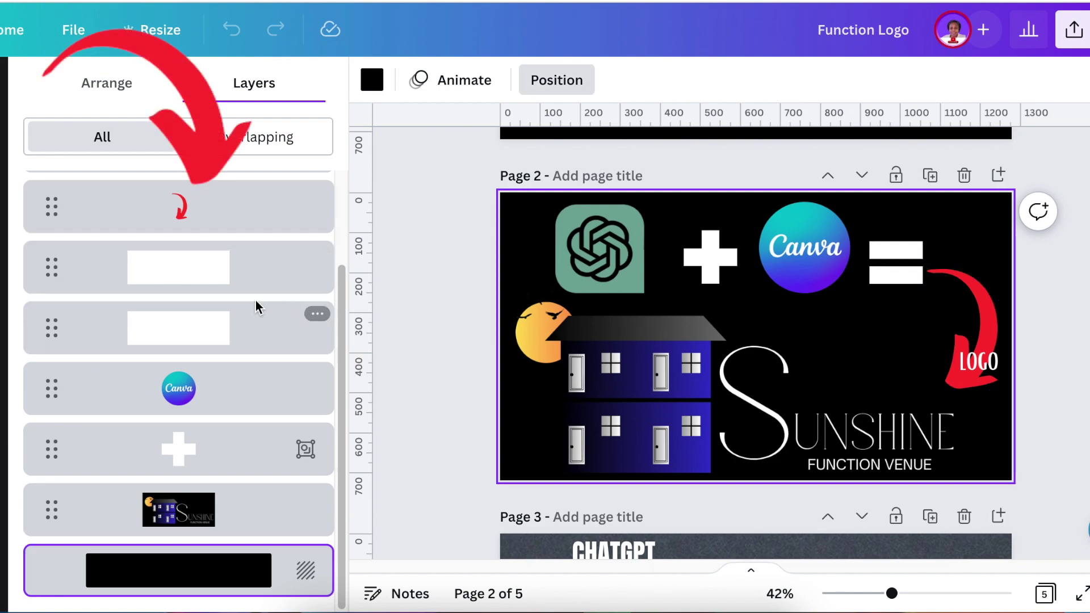
pyautogui.scroll(2, 256, 312)
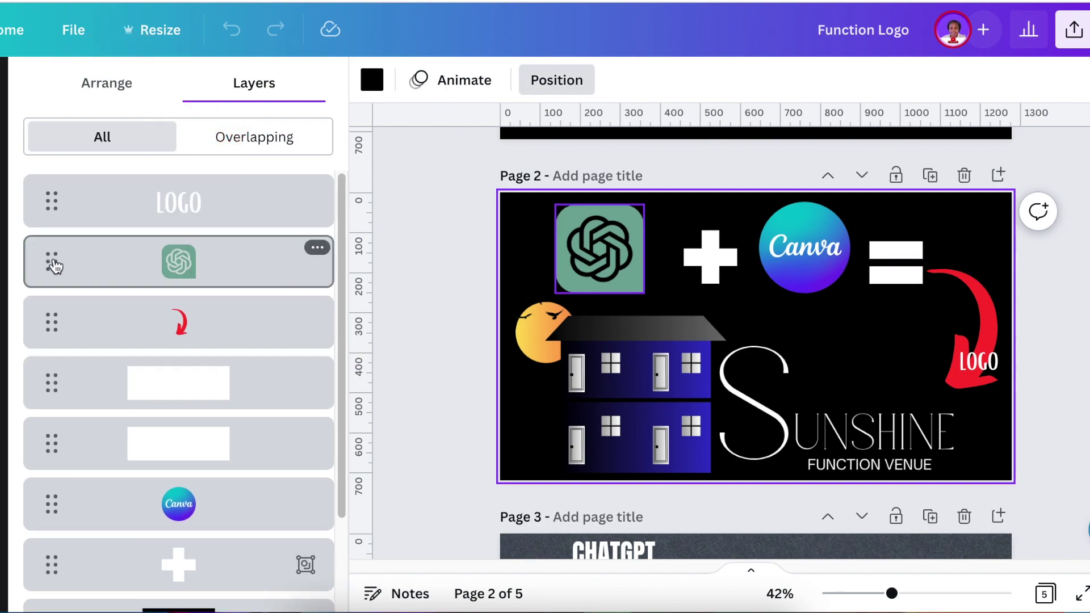
pyautogui.moveTo(52, 264); pyautogui.dragTo(55, 316)
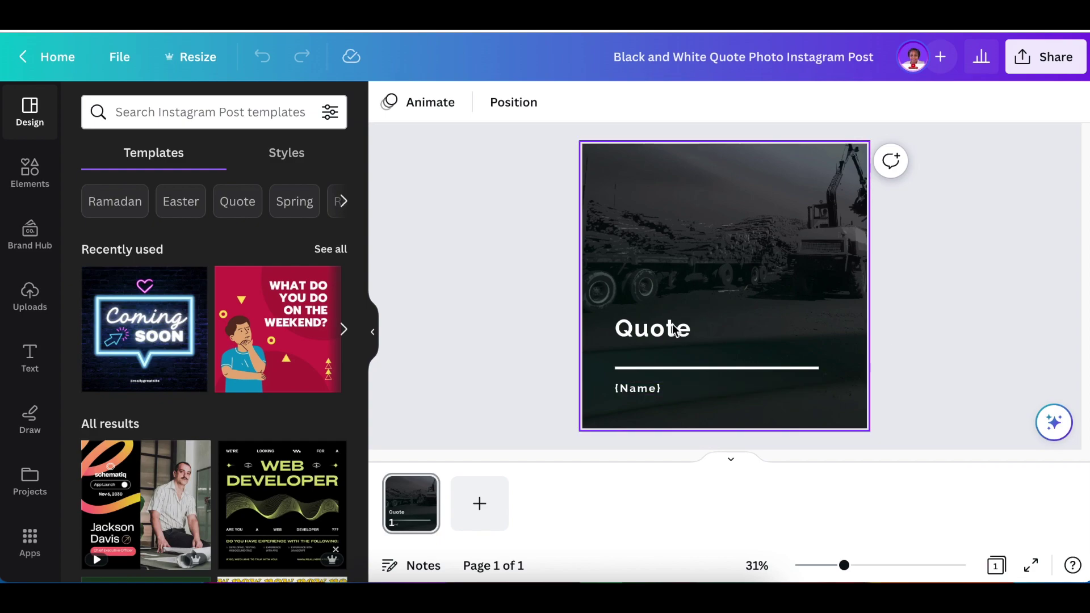
# - Review the quote post's Resize custom-size options, then close them without resizing
pyautogui.click(192, 63)
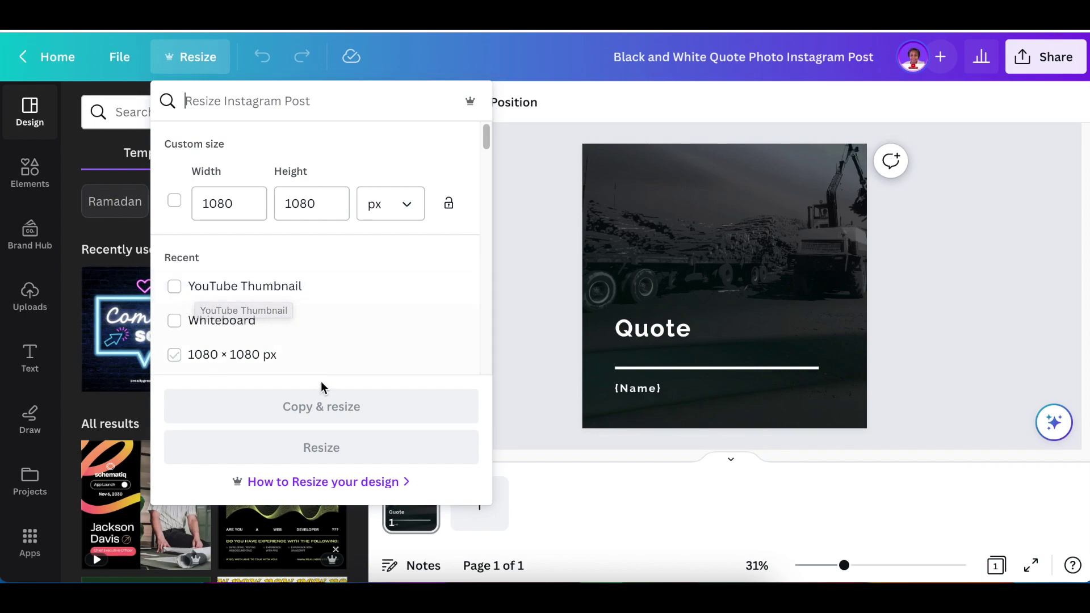
pyautogui.click(539, 281)
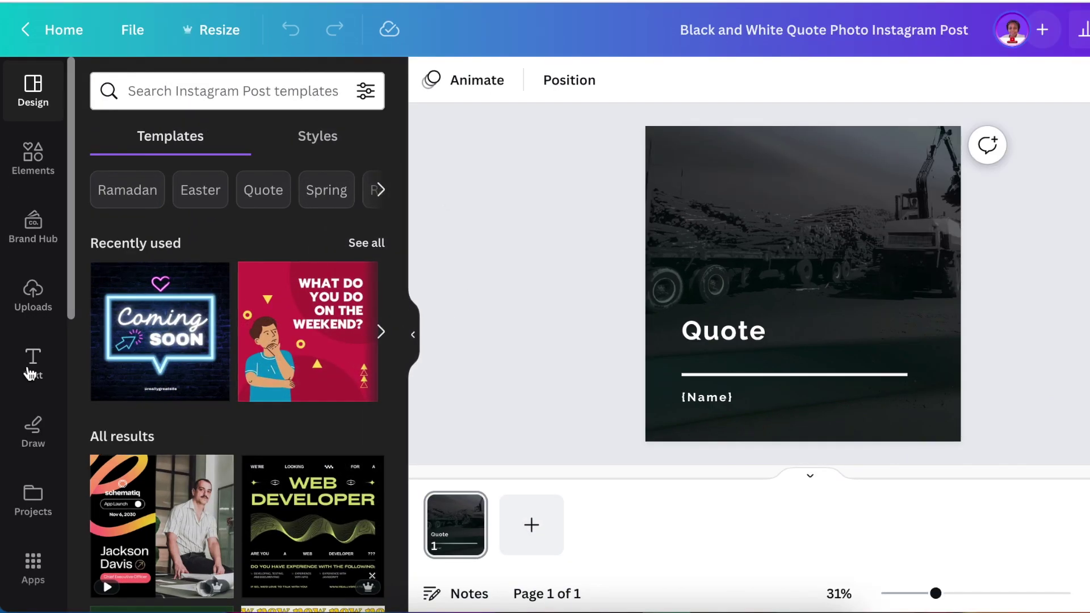
pyautogui.scroll(-5, 26, 365)
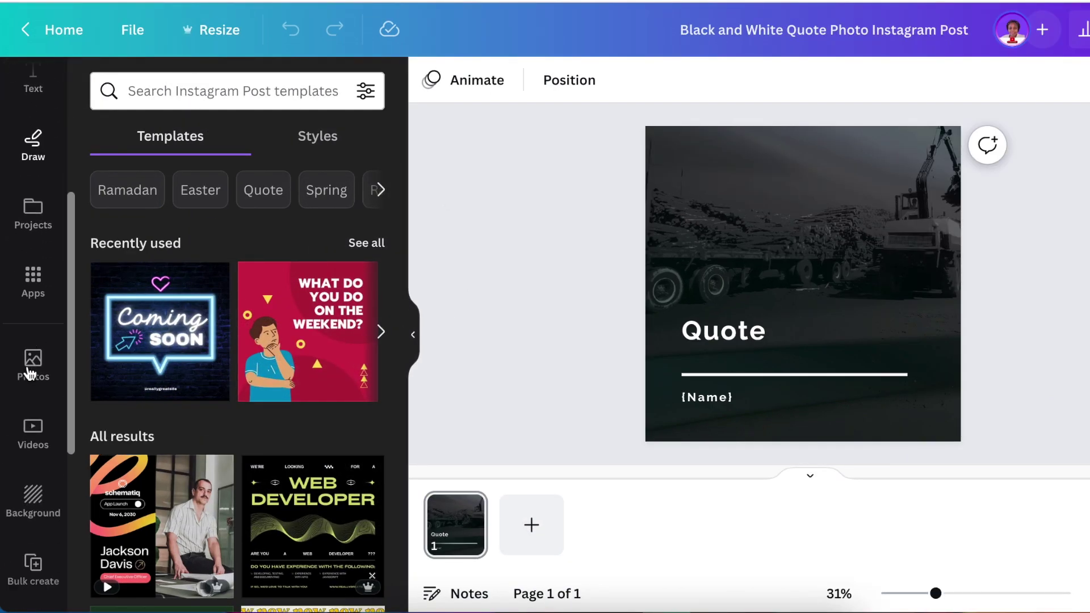
pyautogui.scroll(-4, 28, 375)
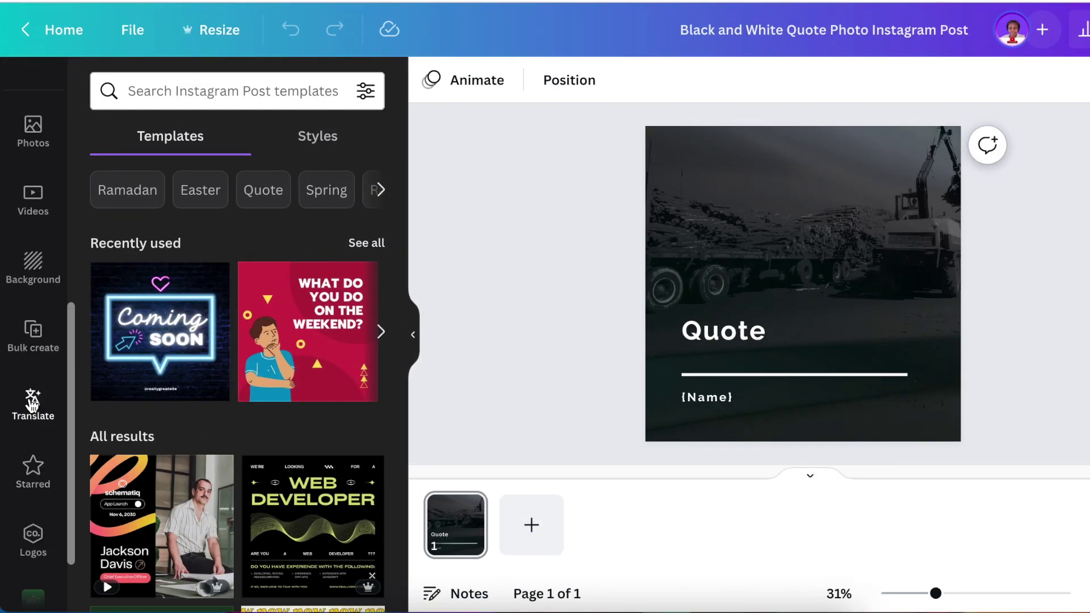
# - Start Bulk create for the quote post to enter data manually or via CSV
pyautogui.click(34, 335)
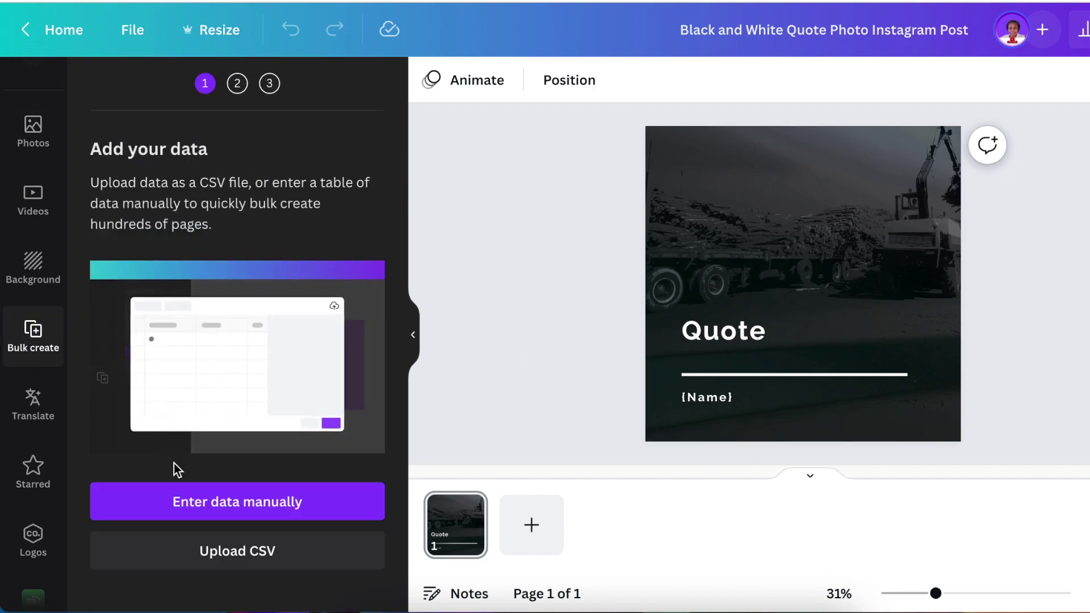